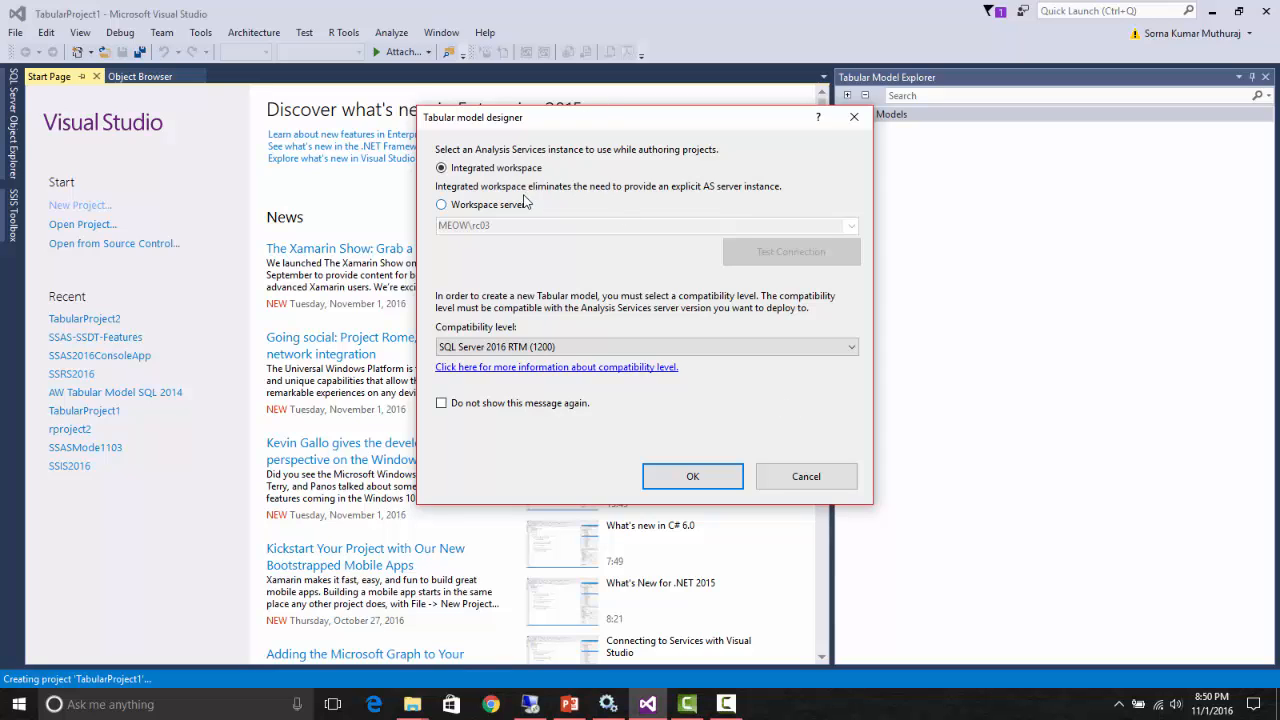
- Create the tabular project with the integrated workspace and compatibility level SQL Server 2016 RTM (1200)
drag(612, 121, 529, 121)
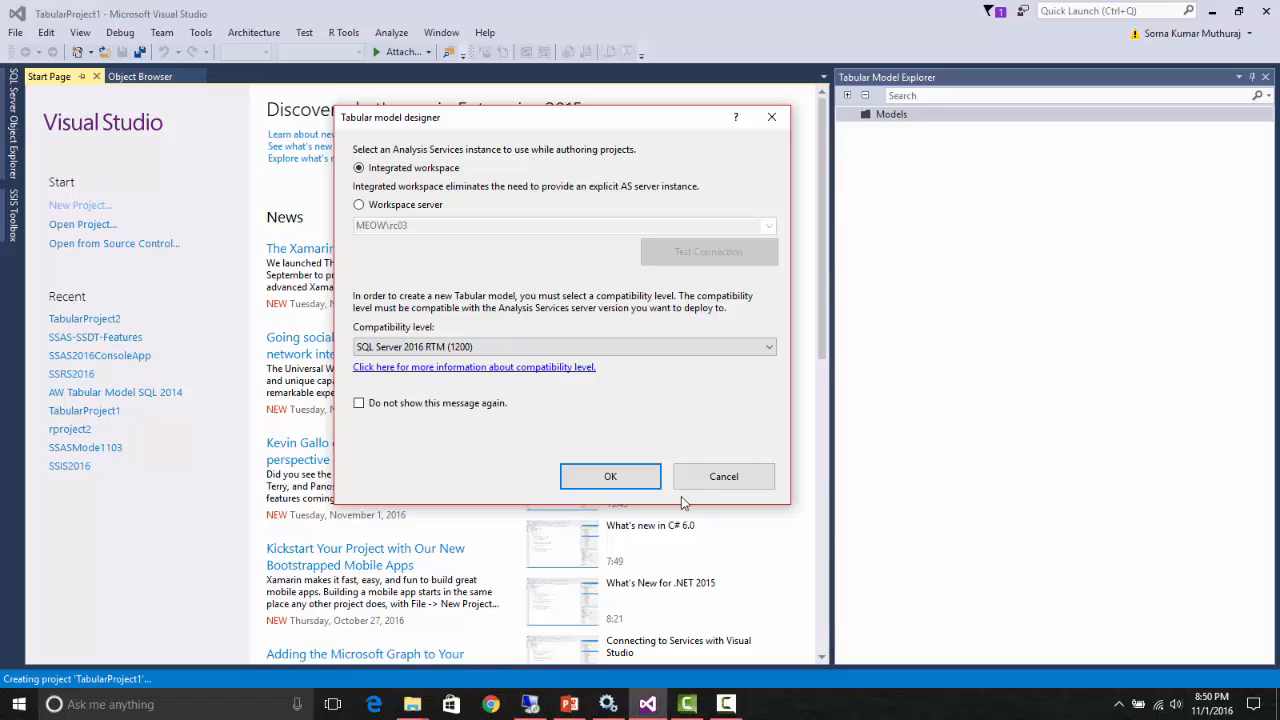
click(611, 478)
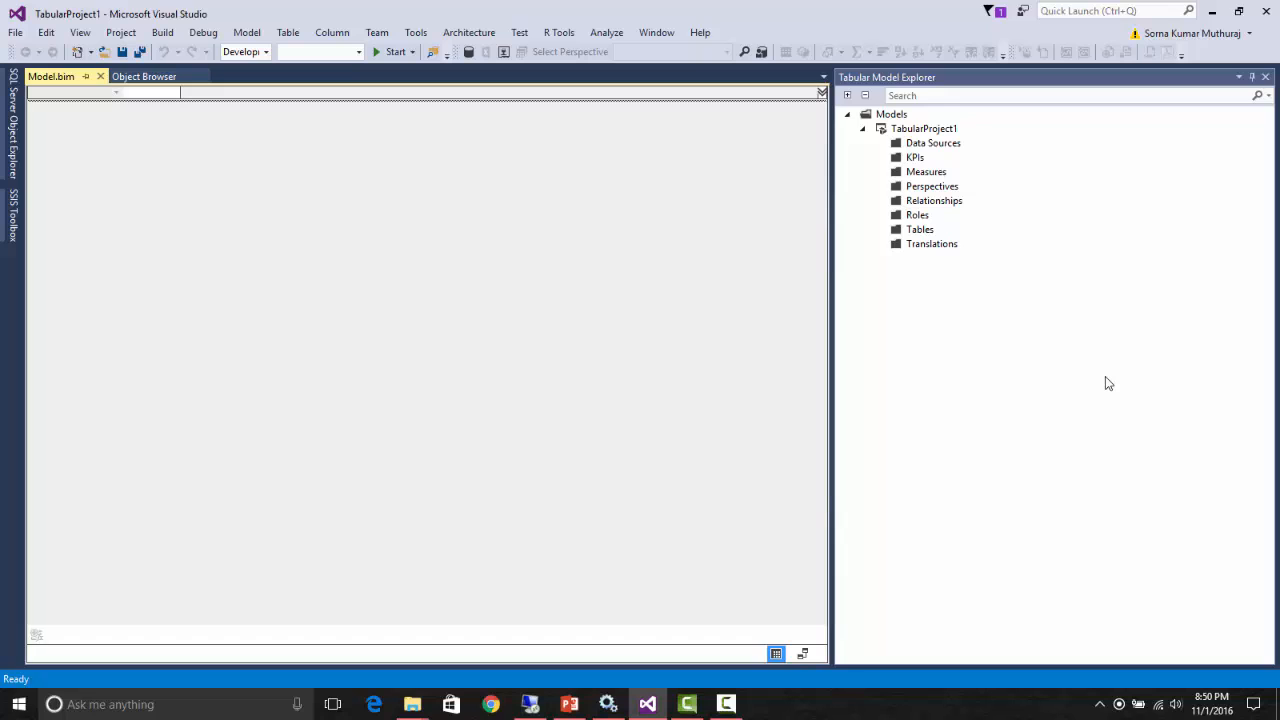
- Close the Tabular Model Explorer, bring up the Solution Explorer and show the properties of Model.bim
click(1264, 78)
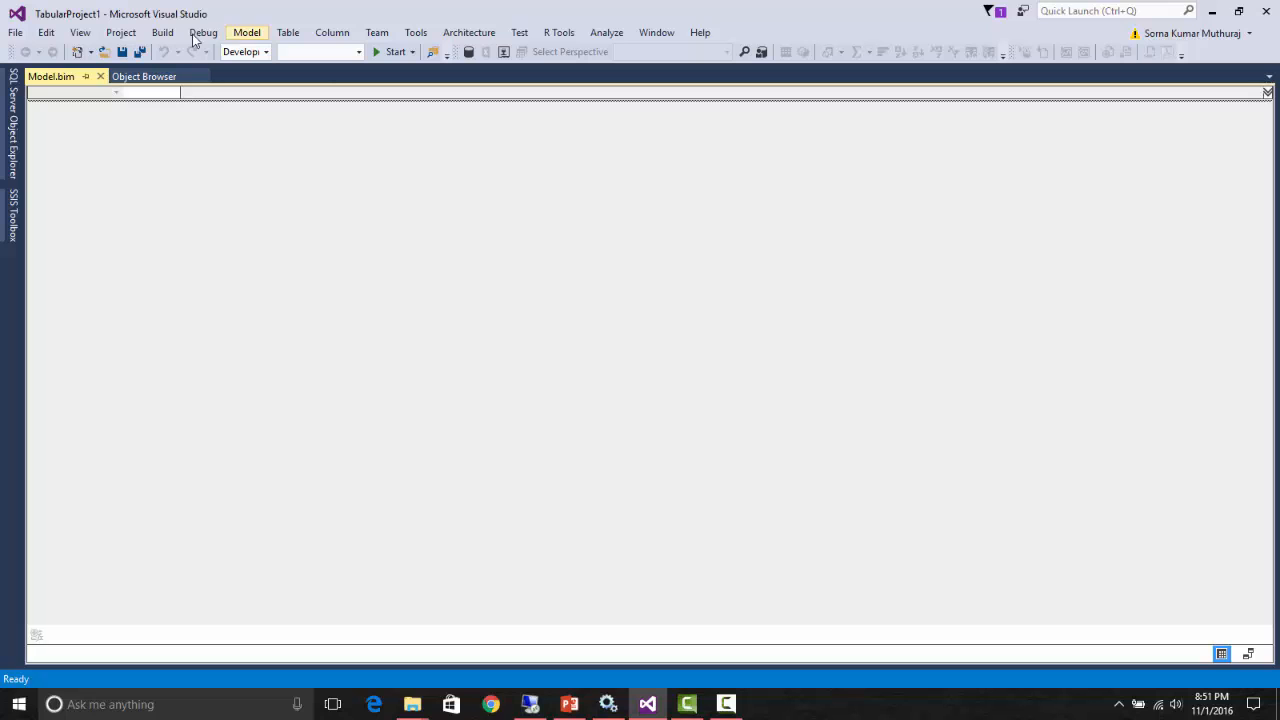
click(97, 40)
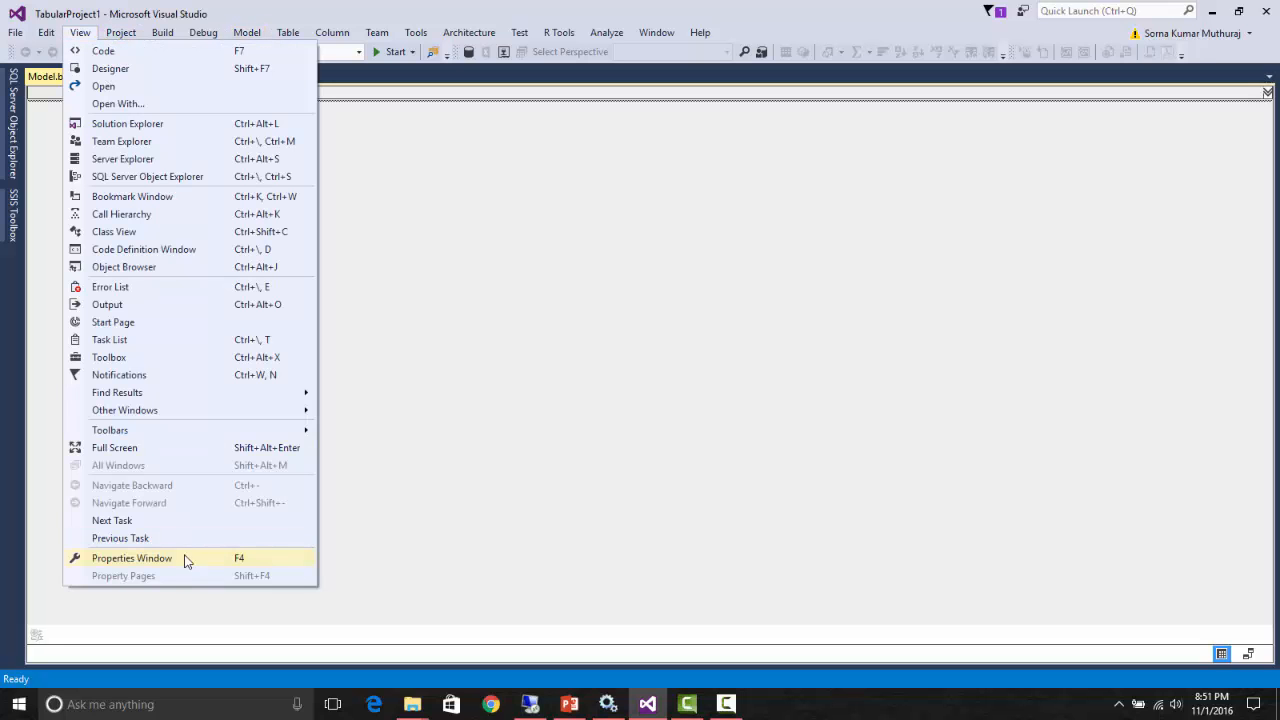
click(165, 123)
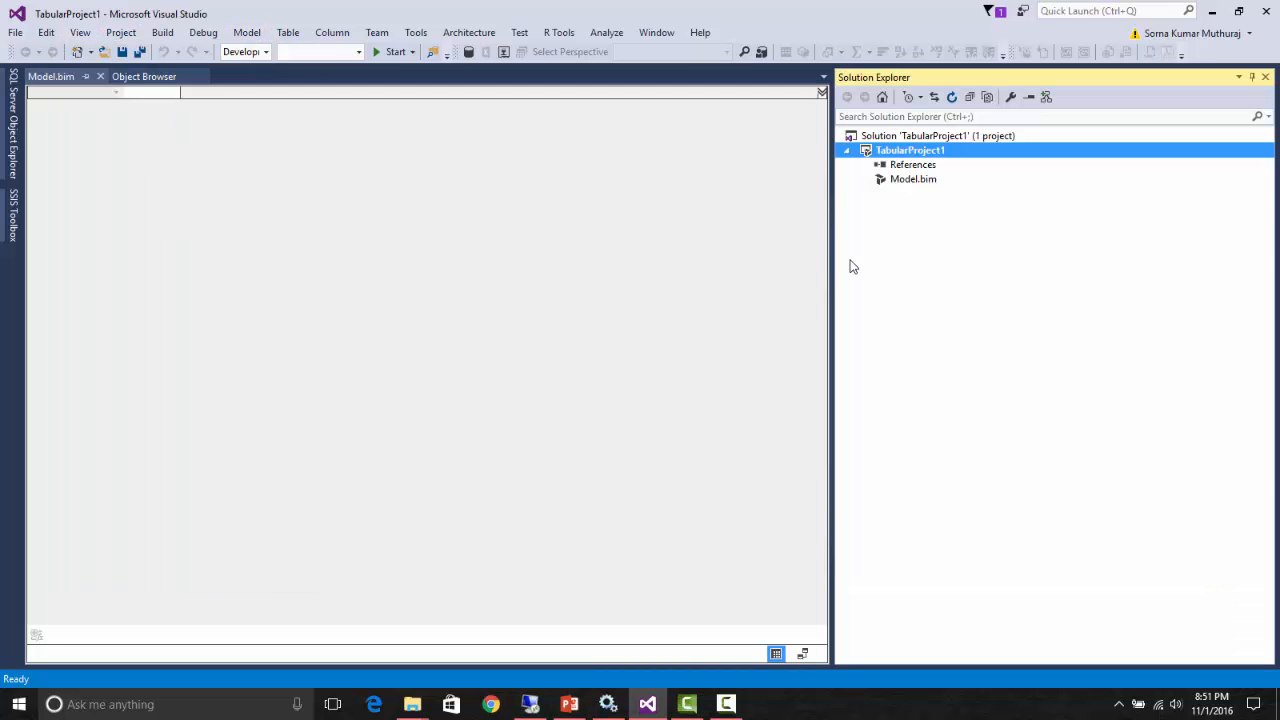
click(925, 181)
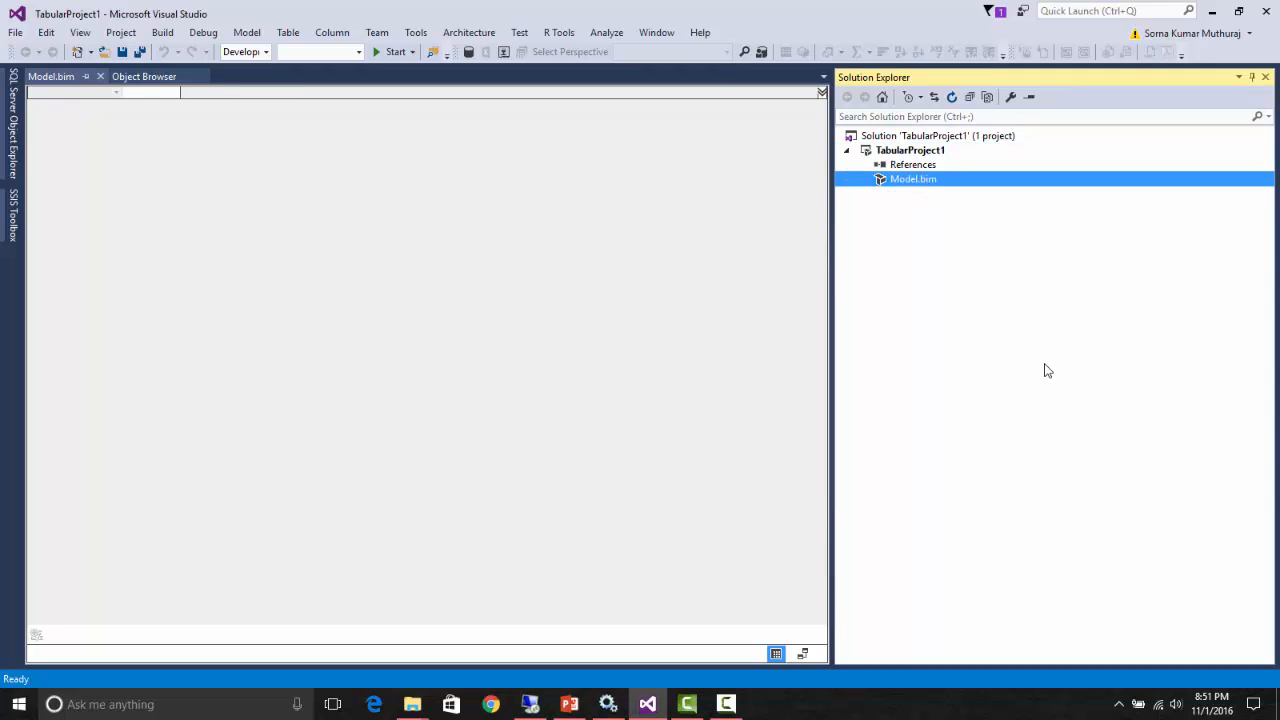
key(F4)
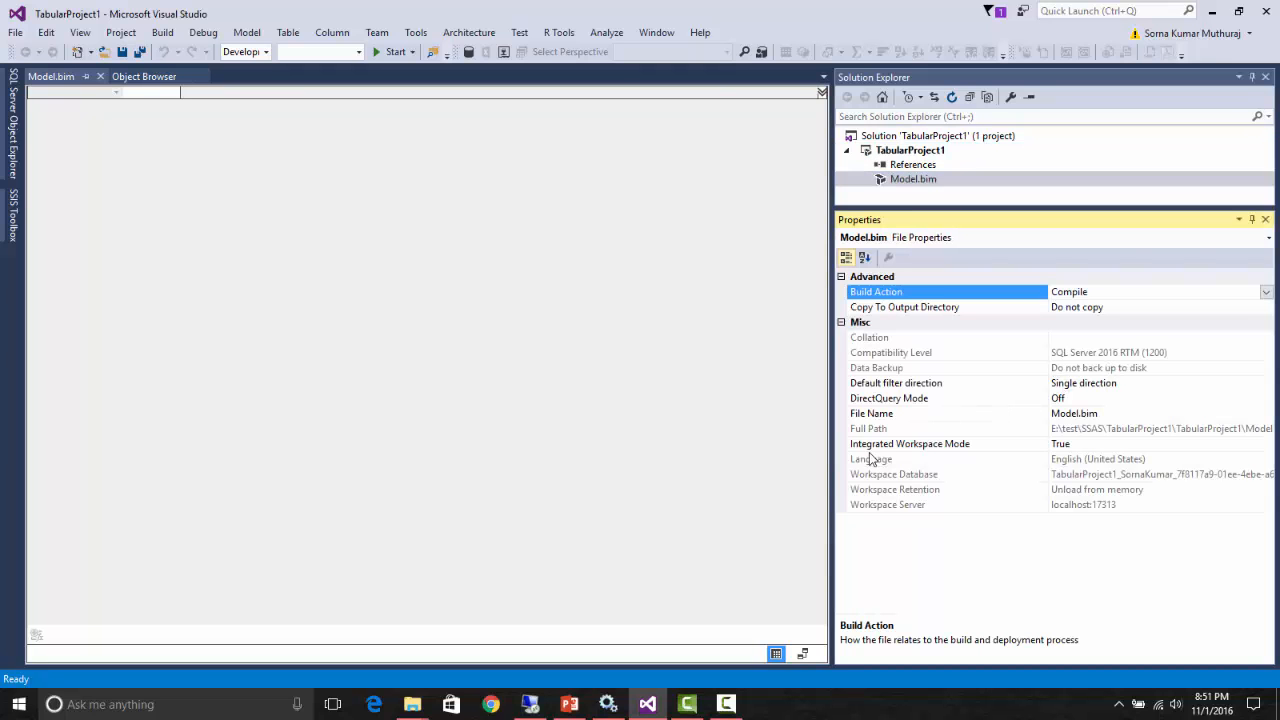
- Examine Model.bim's Integrated Workspace Mode and Workspace Server properties, and check the SQL Server Analysis Services entry in the Services console
click(903, 446)
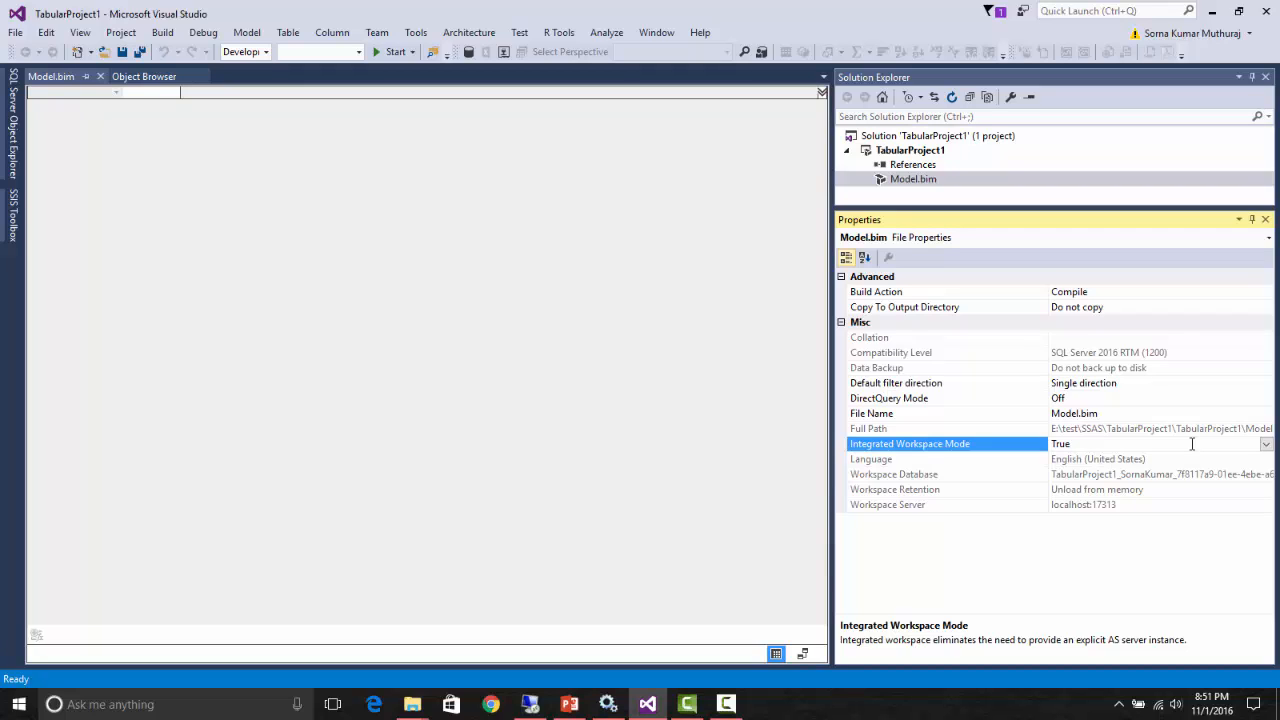
click(910, 505)
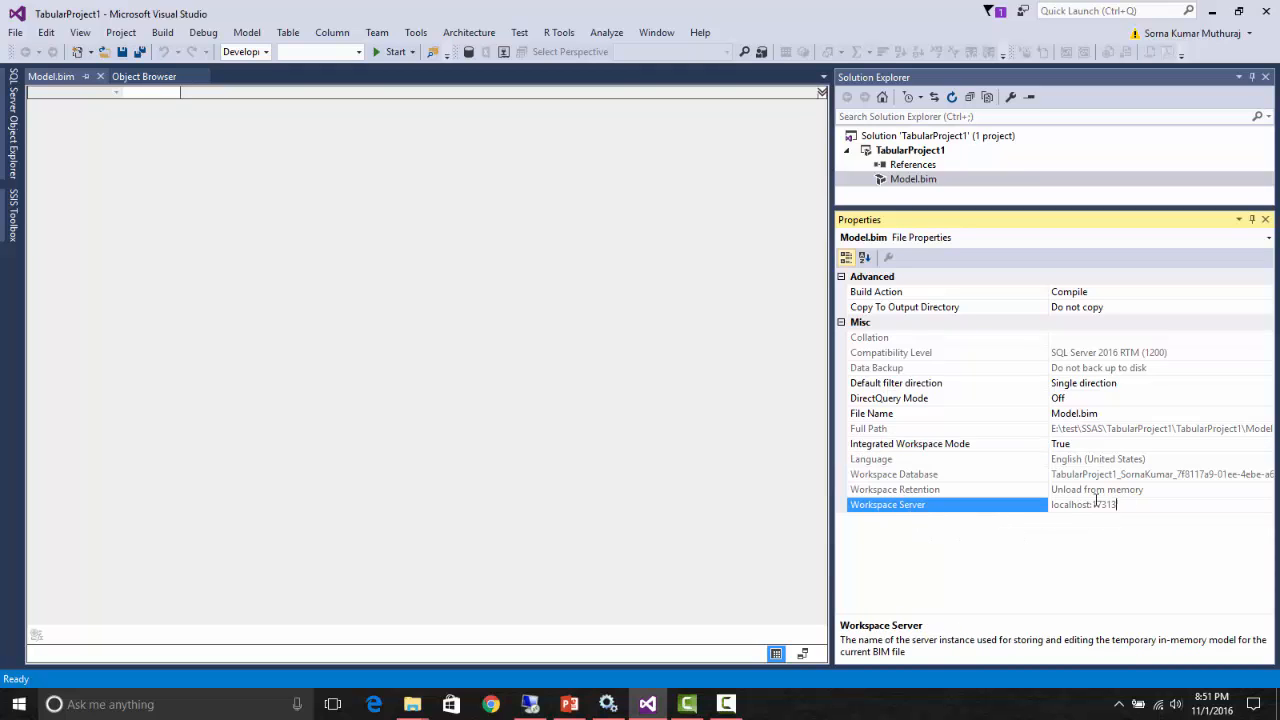
drag(1116, 505, 1055, 505)
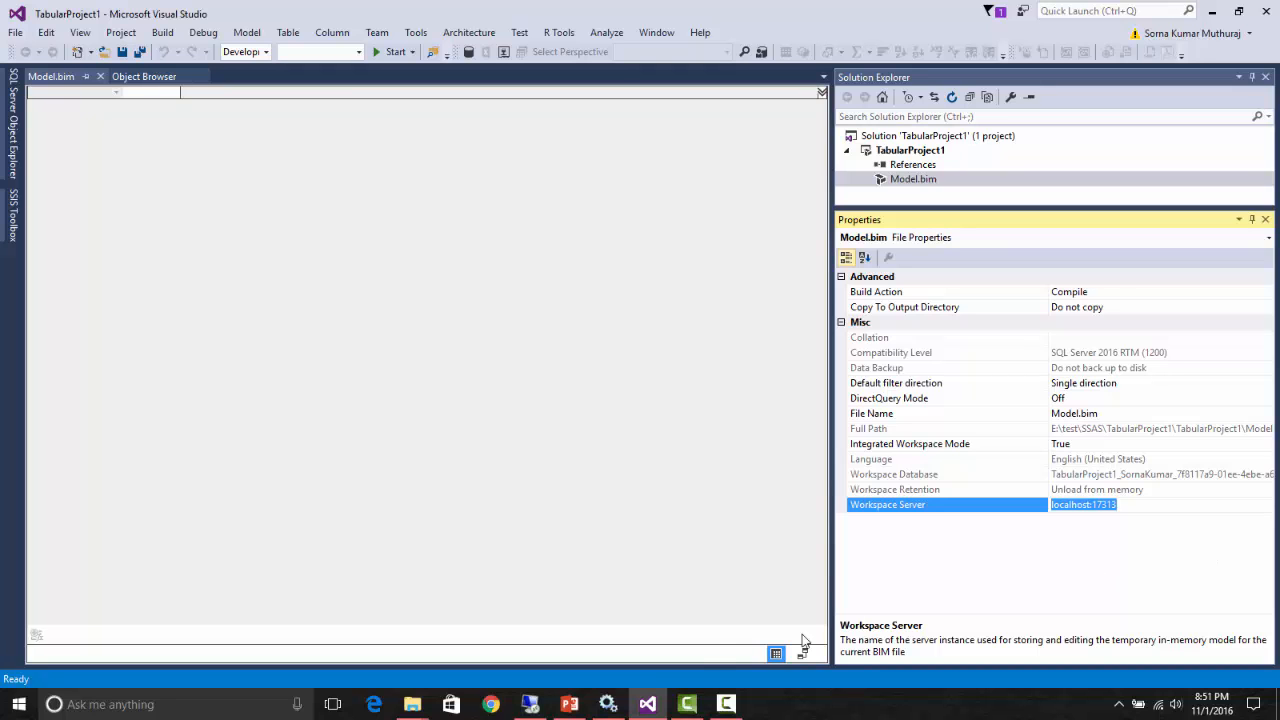
click(608, 704)
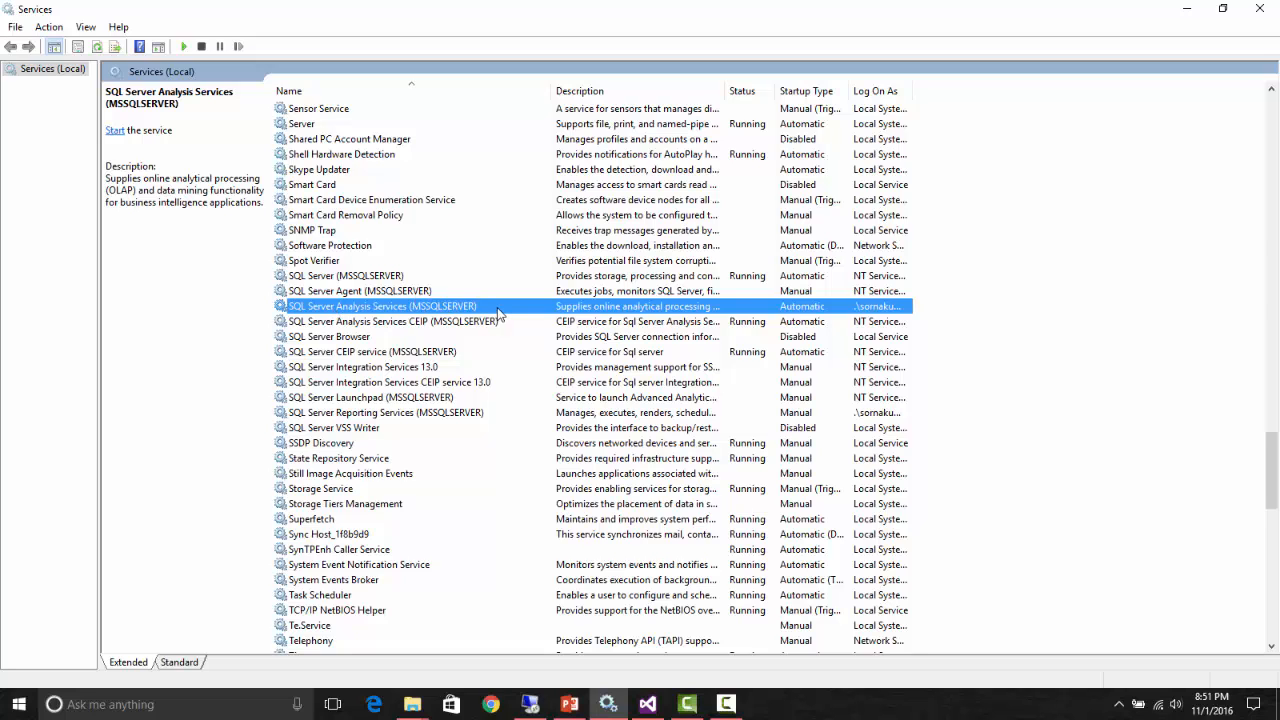
click(647, 704)
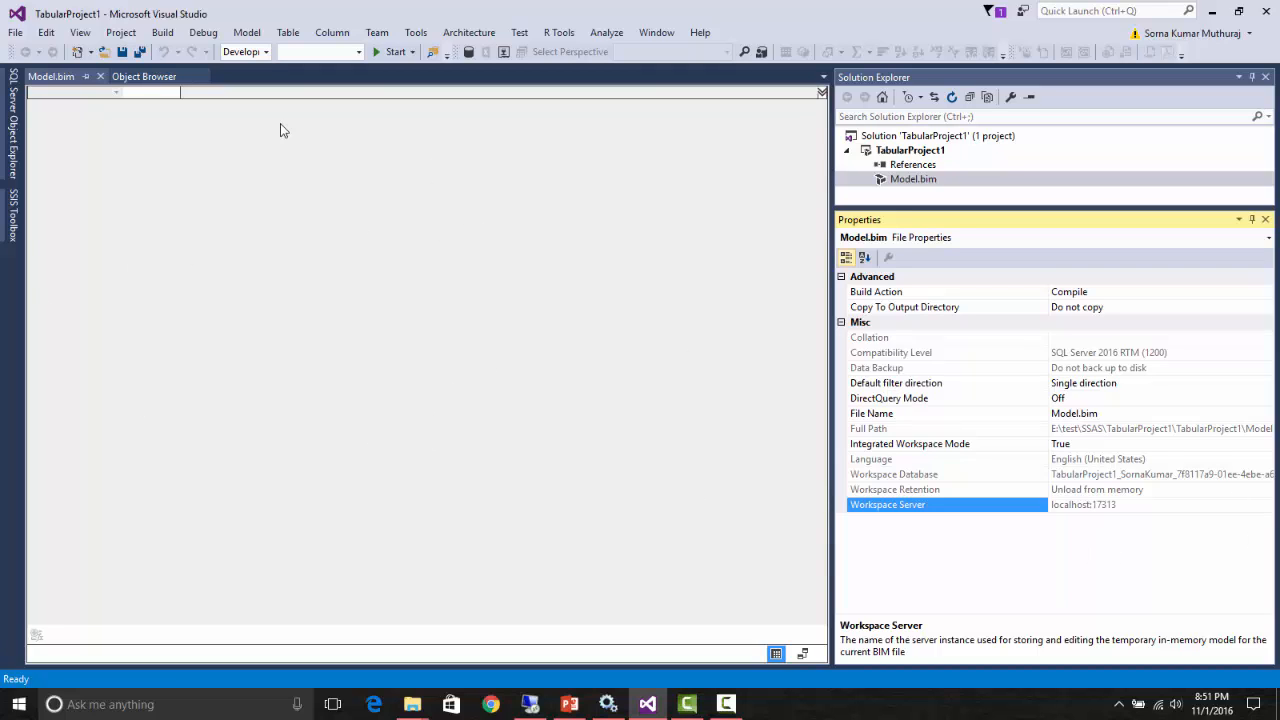
- Start a table import from Microsoft SQL Server, connecting to server Meow and database WideWorldImportersDW with Windows Authentication
click(469, 52)
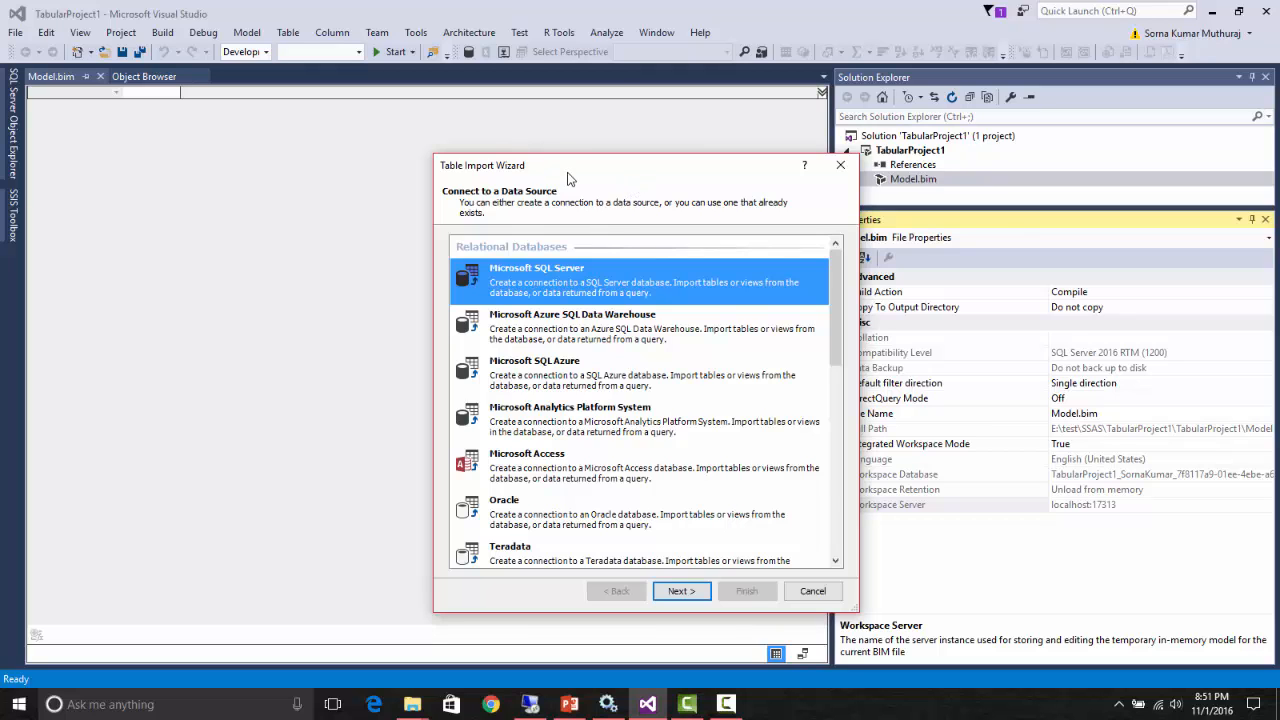
drag(585, 165, 459, 126)
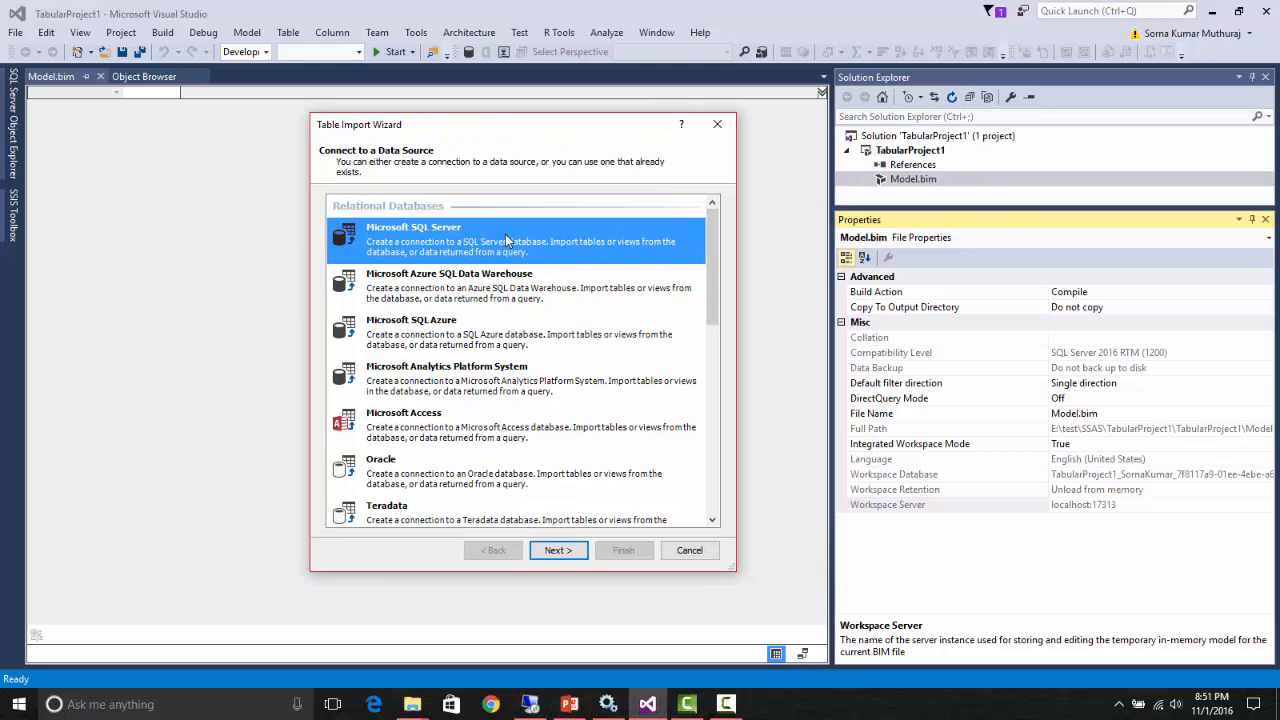
click(558, 550)
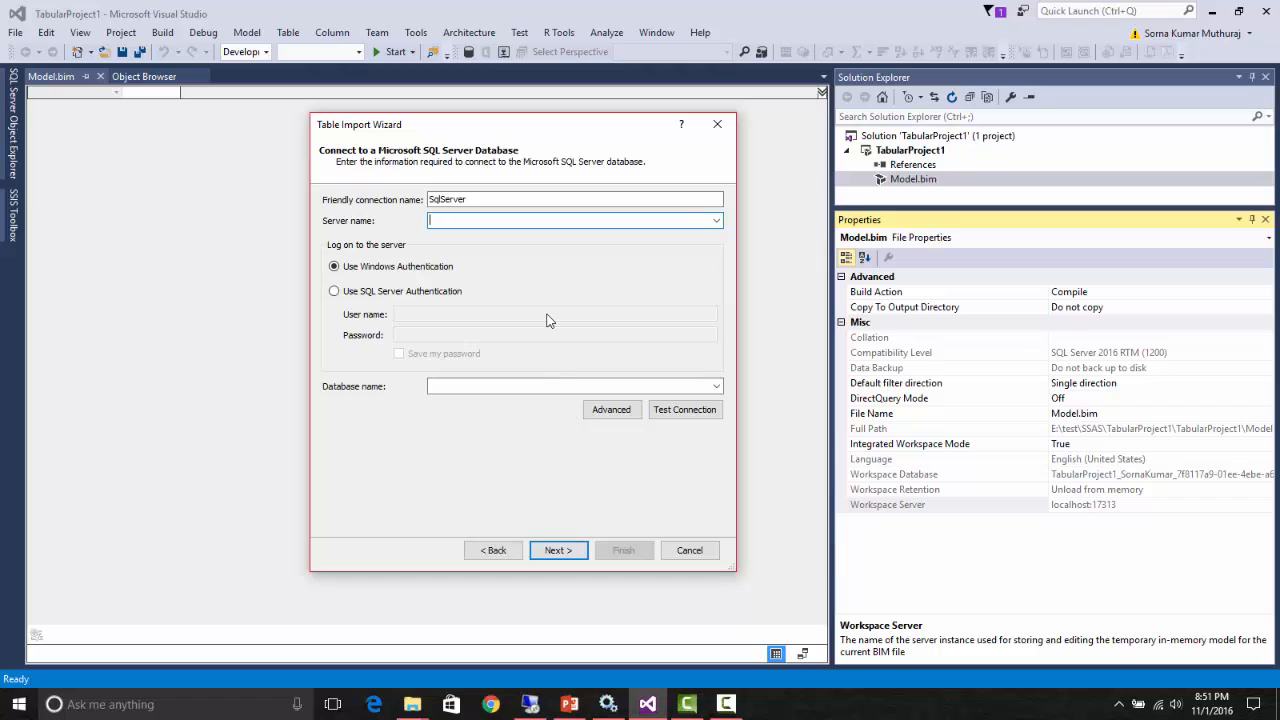
text(Meow)
click(716, 387)
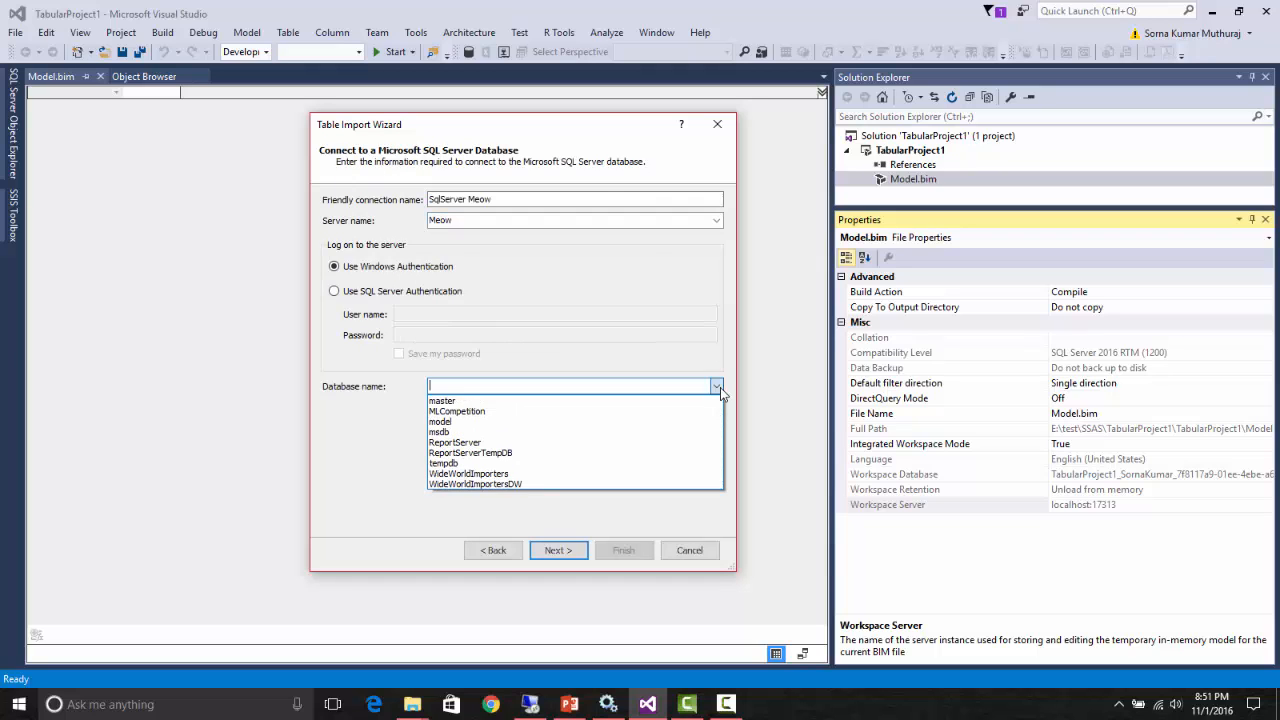
click(538, 484)
click(553, 551)
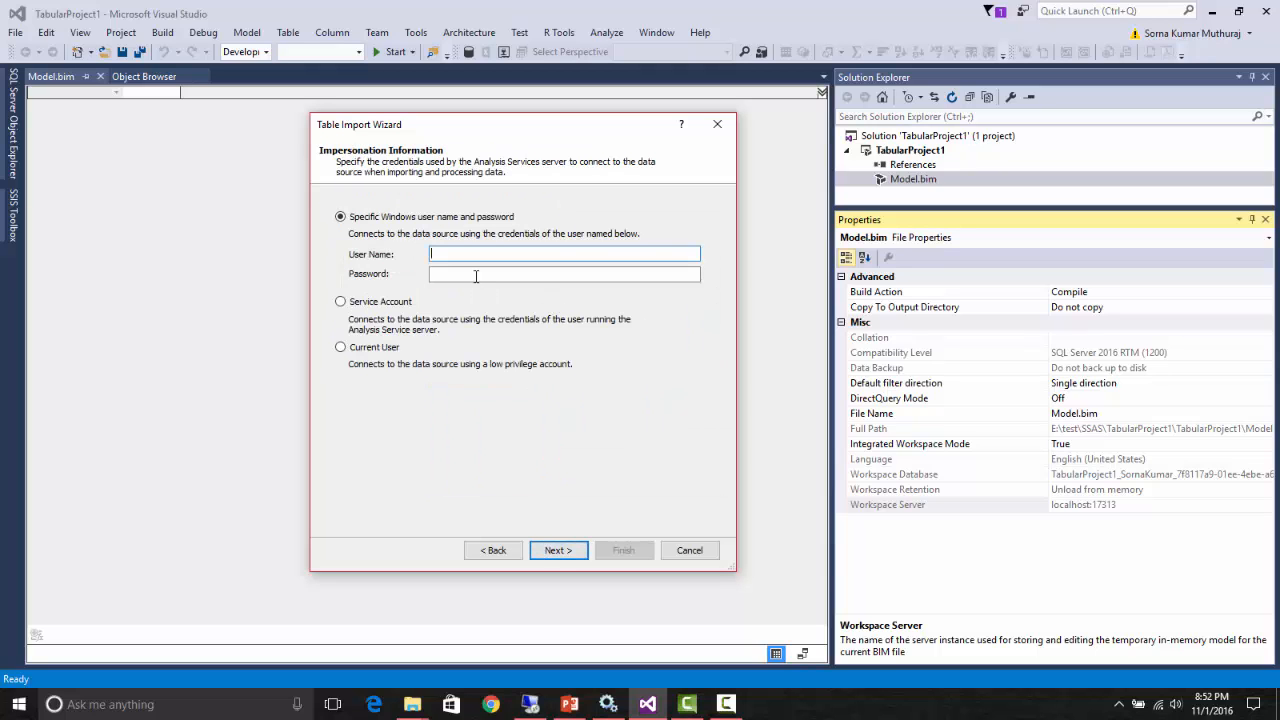
- Set the impersonation to Service Account and choose to import from a list of tables and views
click(350, 304)
click(557, 545)
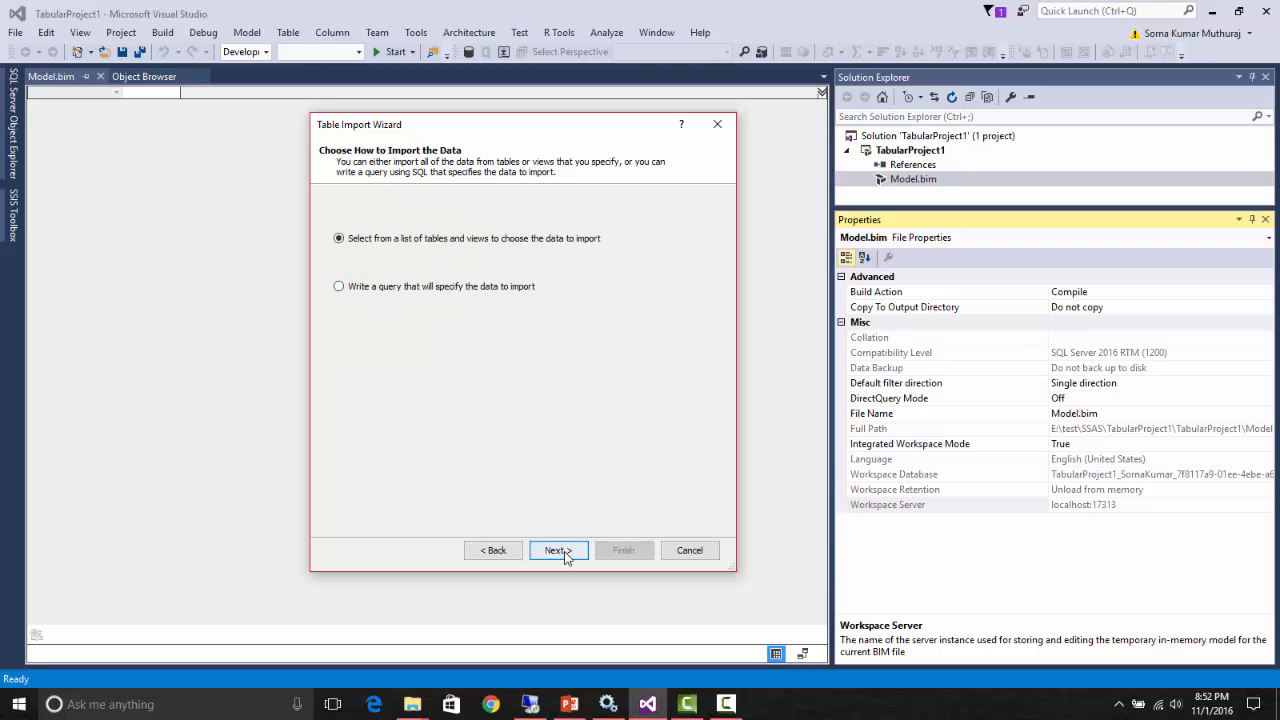
click(558, 551)
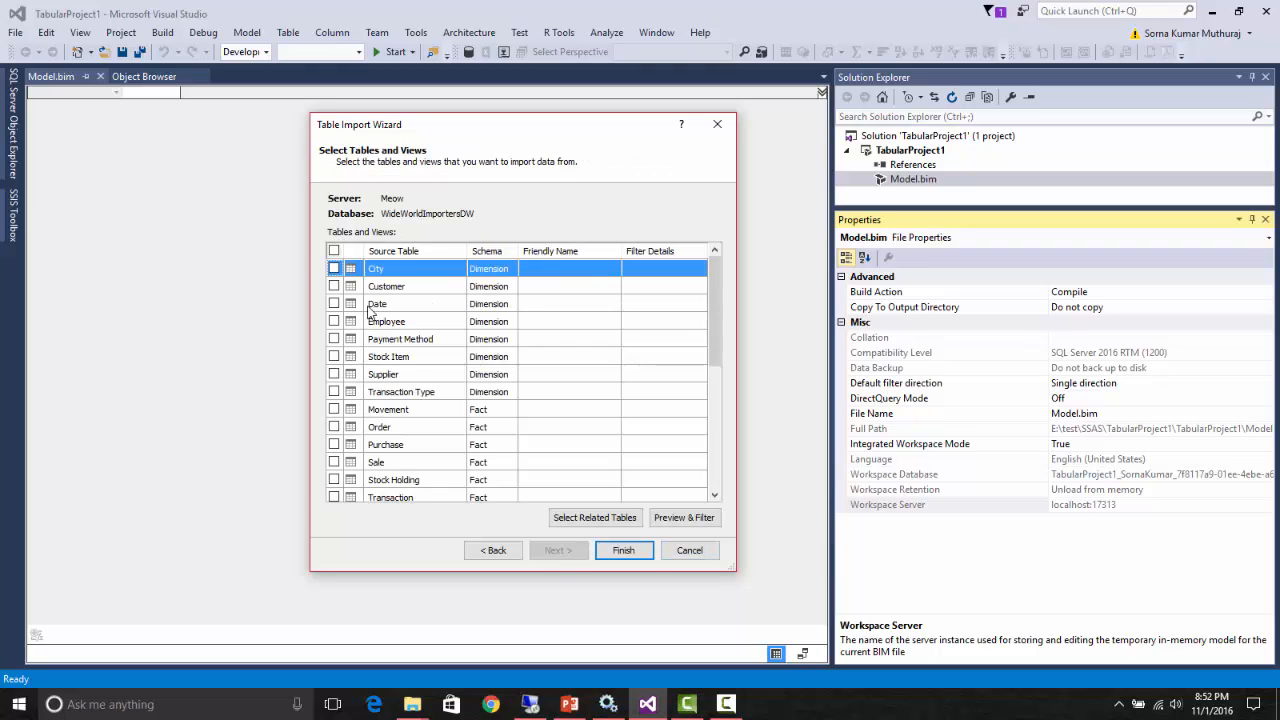
- Select the Date dimension table and the Purchase fact table and import them into the model
click(334, 304)
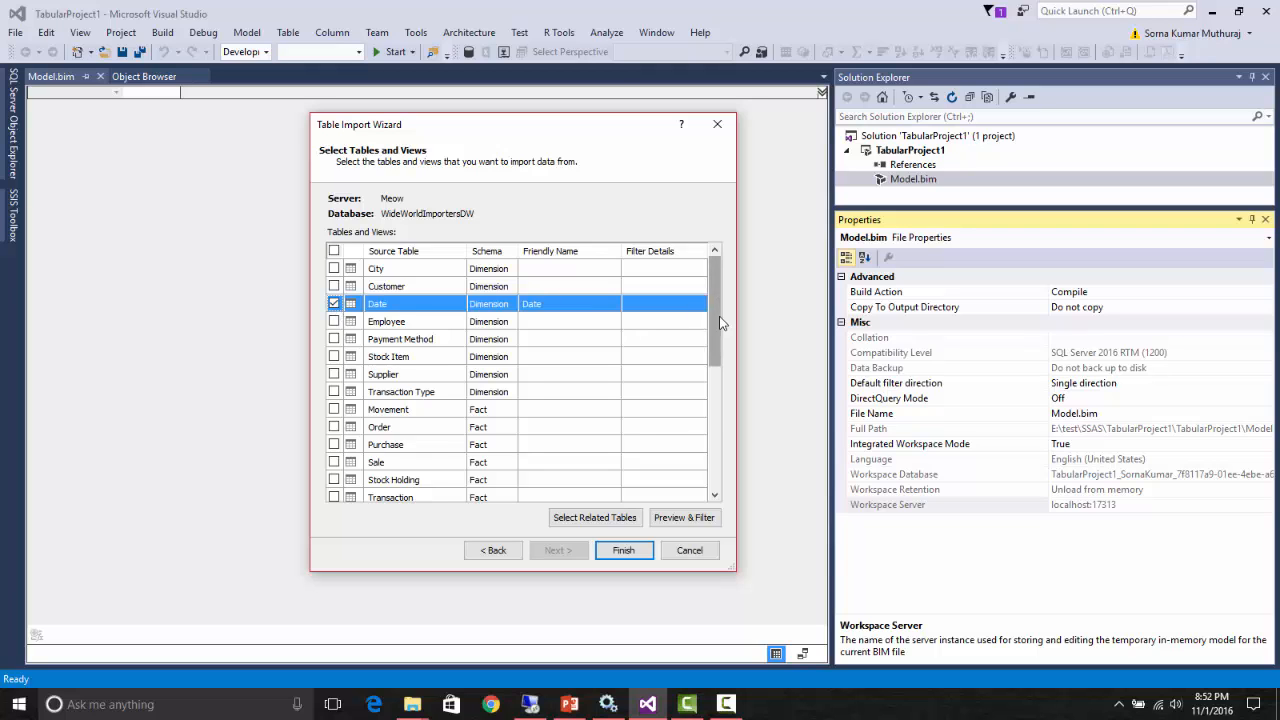
drag(722, 322, 724, 387)
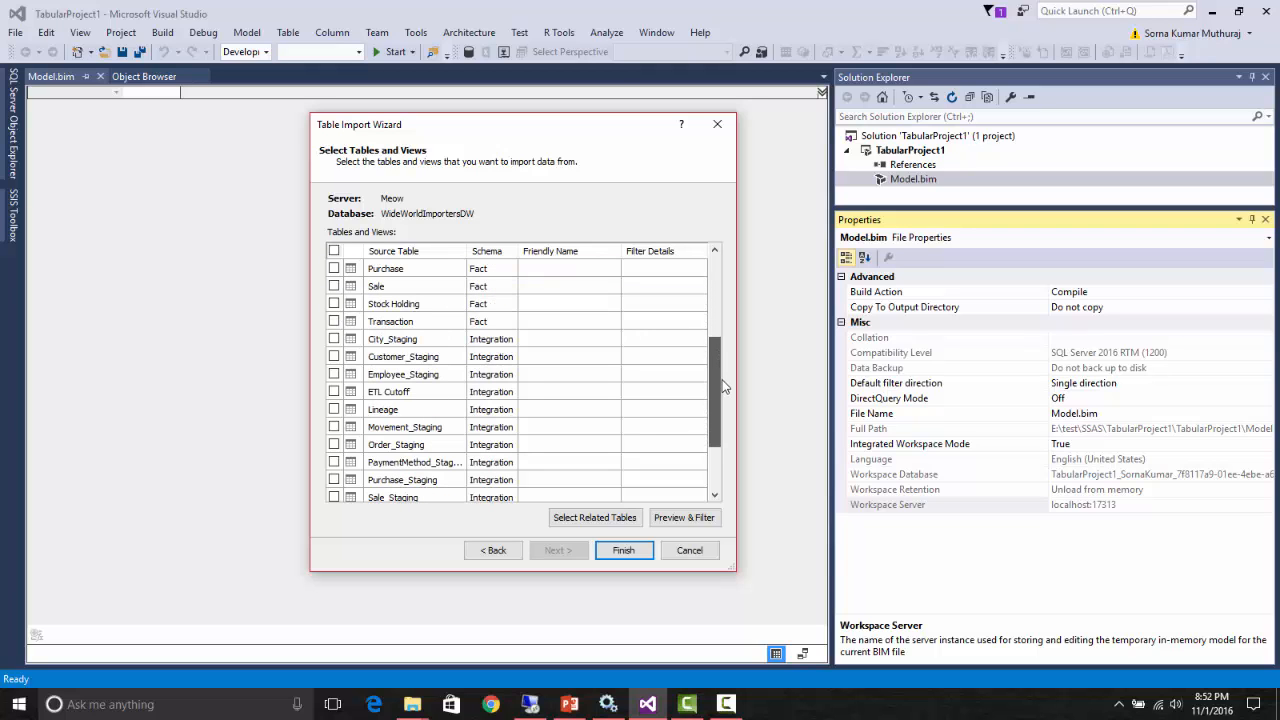
scroll(657, 357, up, 1)
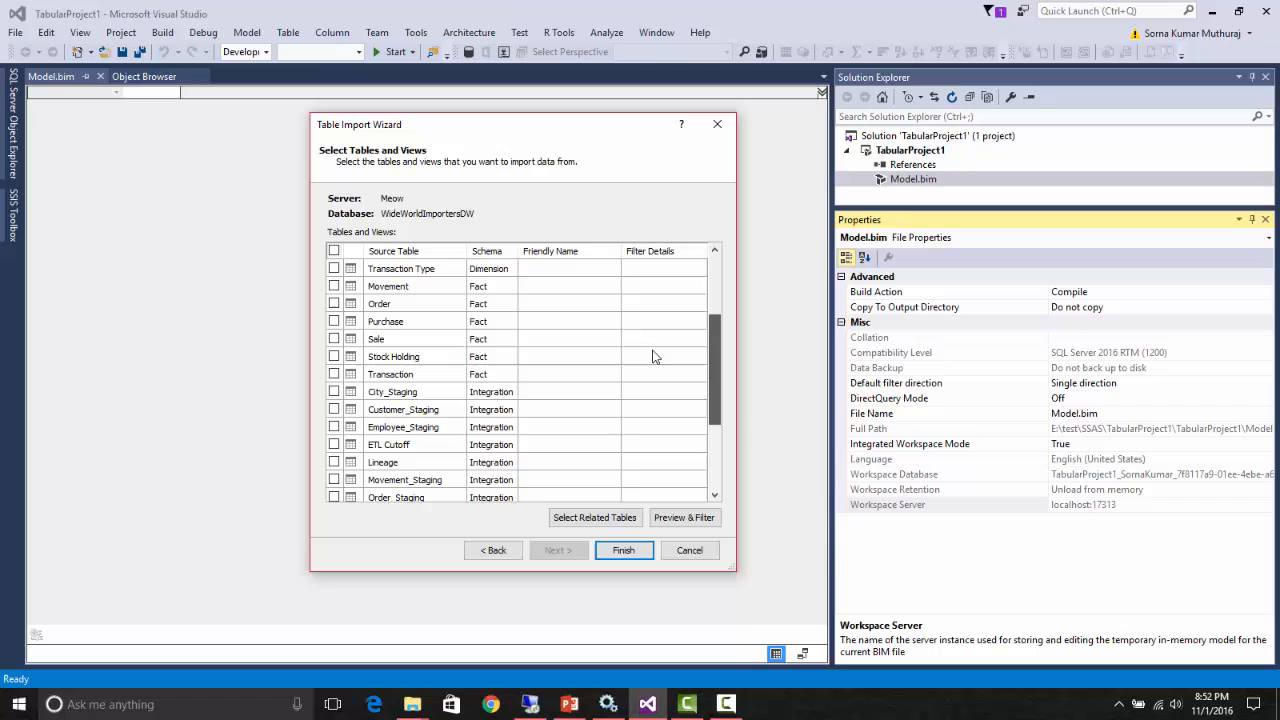
click(334, 321)
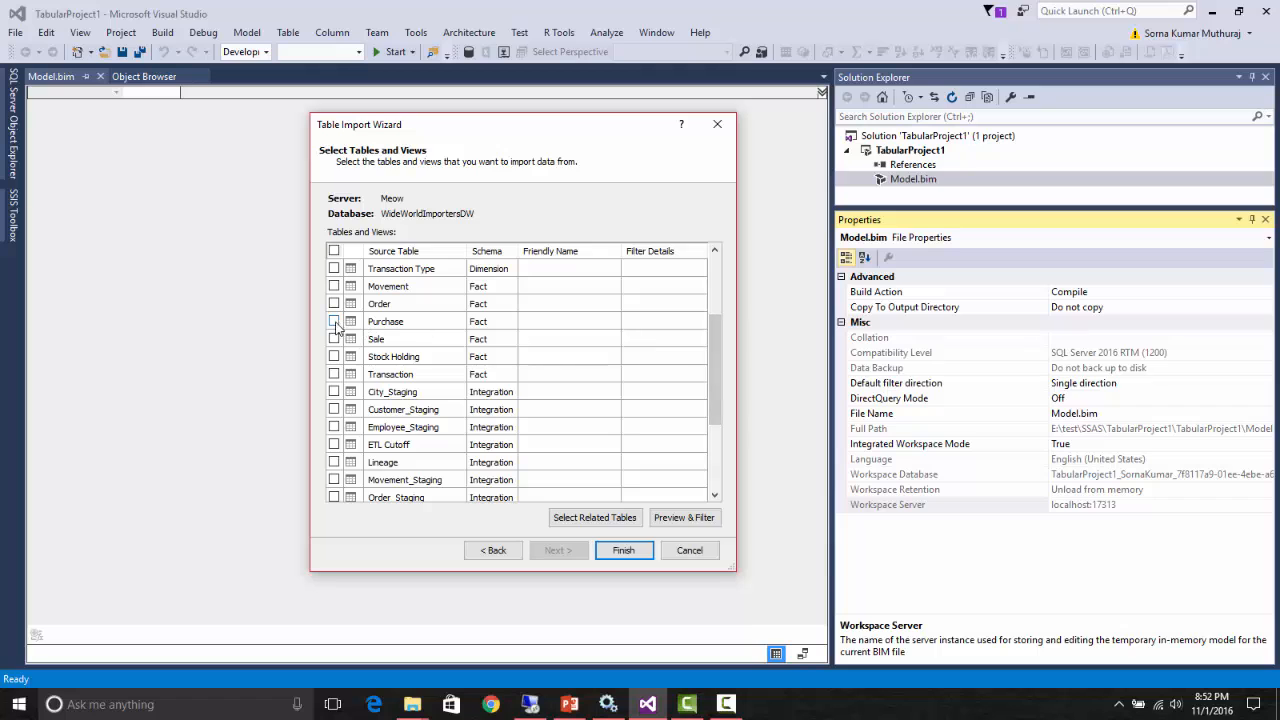
click(612, 551)
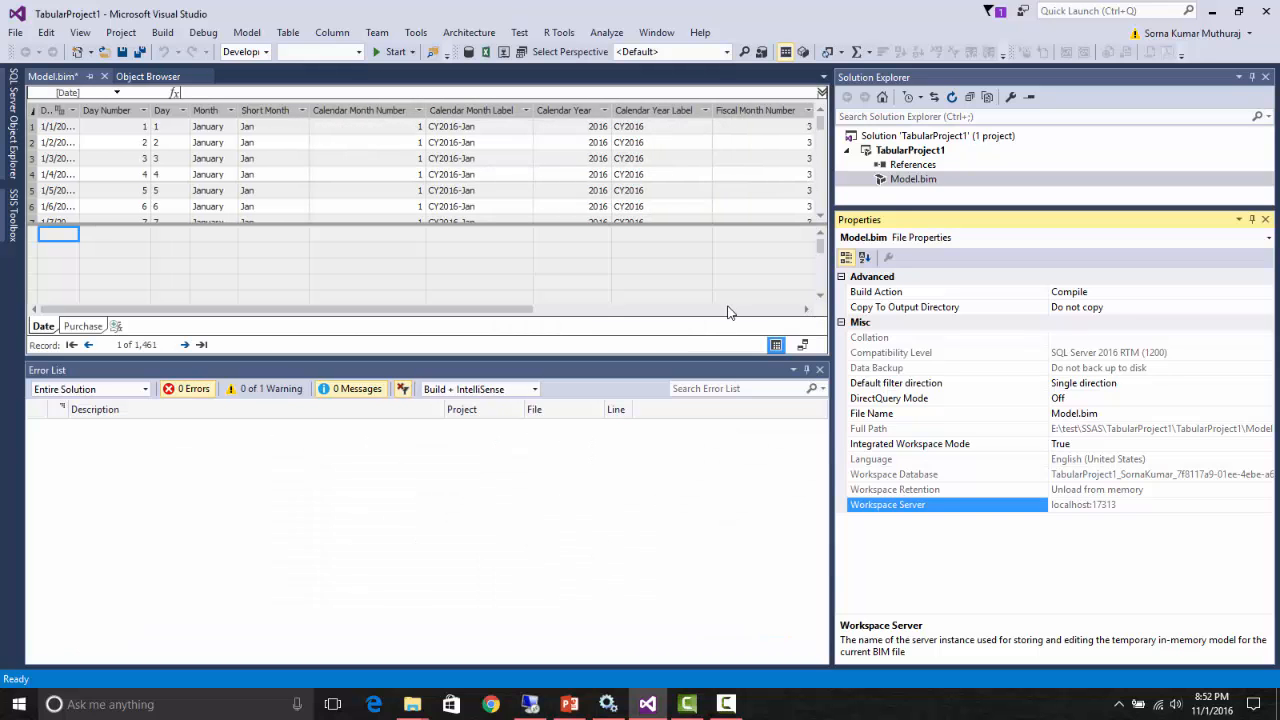
- Close the Error List, Solution Explorer and Properties windows, and enlarge the measure grid below the Date table's data
click(819, 370)
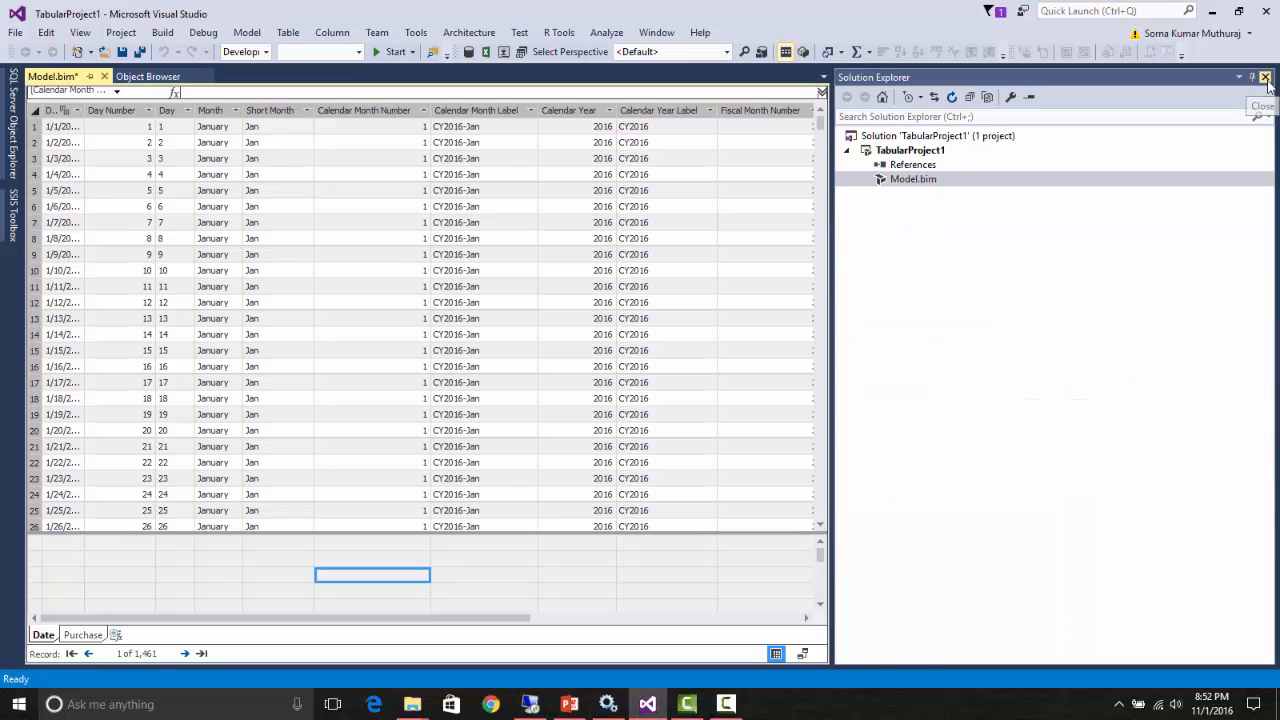
click(1265, 77)
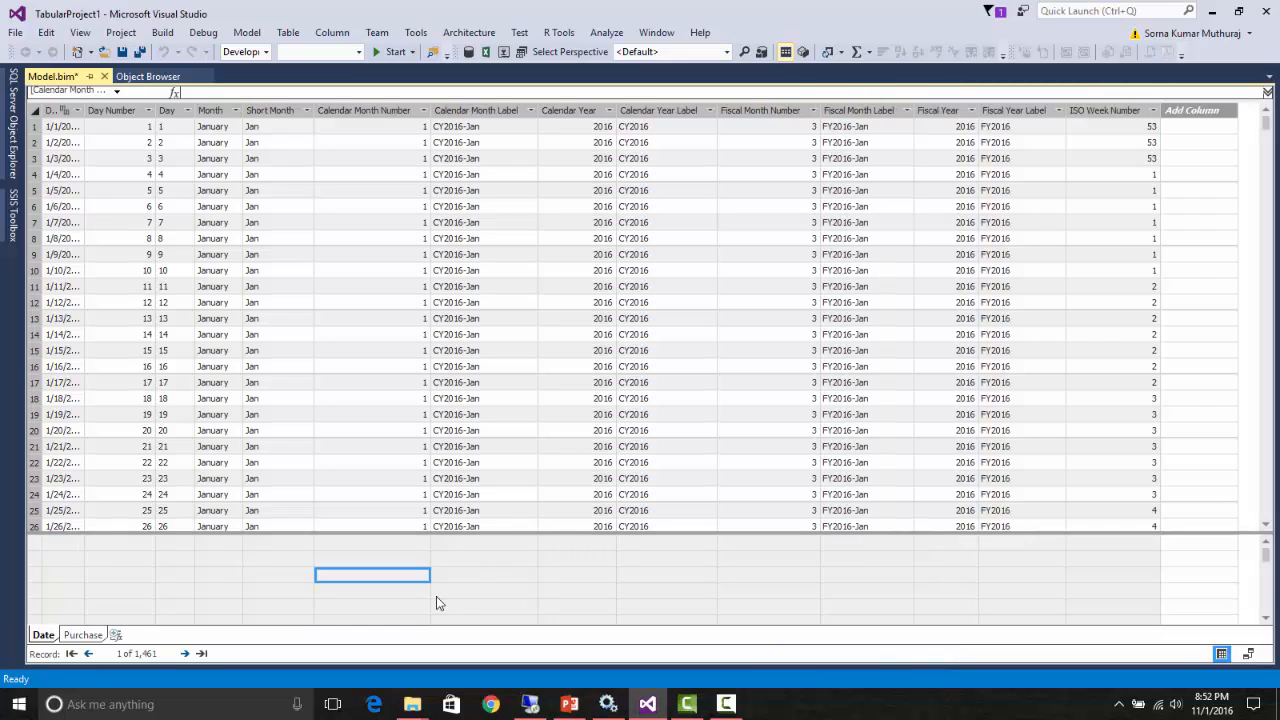
click(492, 561)
drag(563, 527, 440, 490)
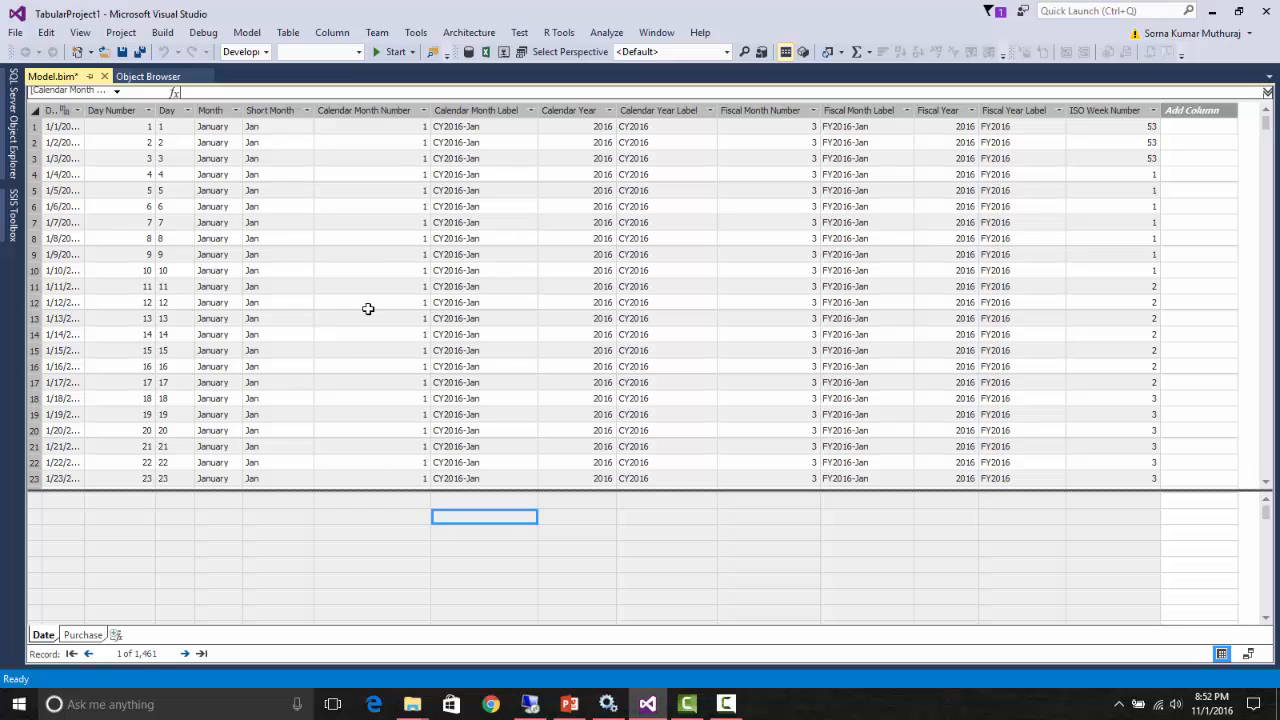
- Reopen the Tabular Model Explorer window
click(80, 32)
mouse_move(228, 414)
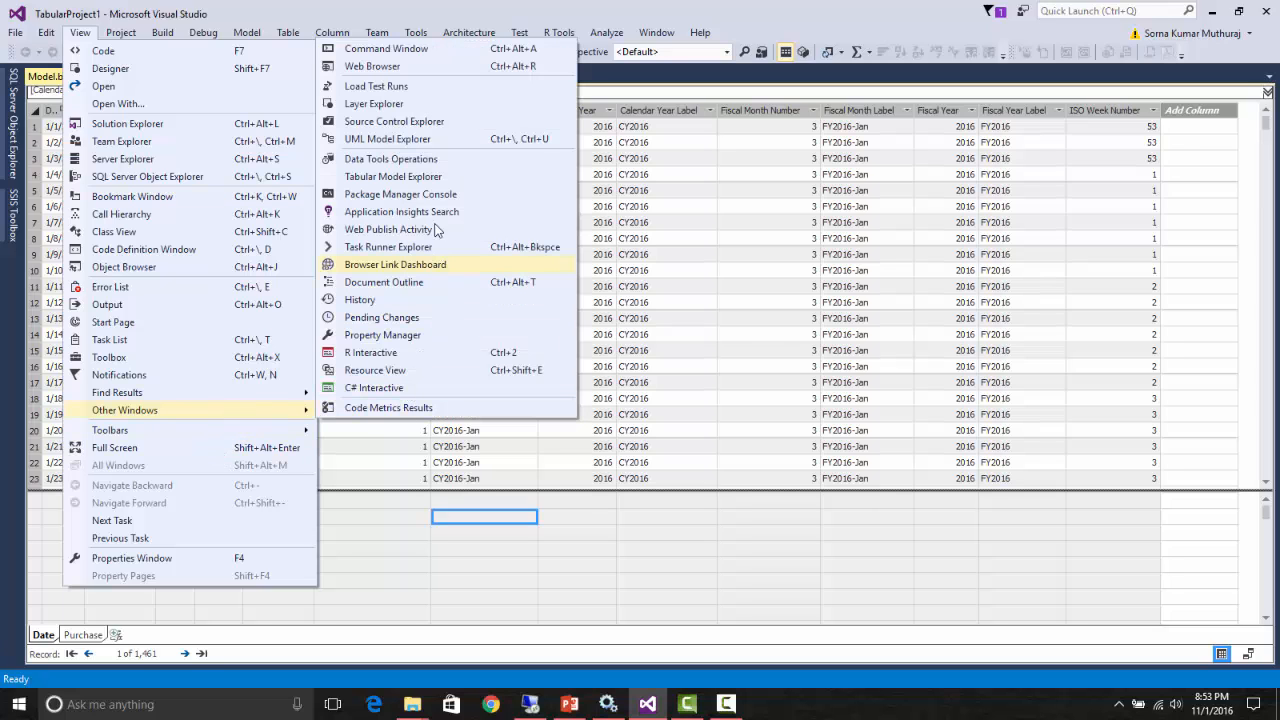
click(392, 177)
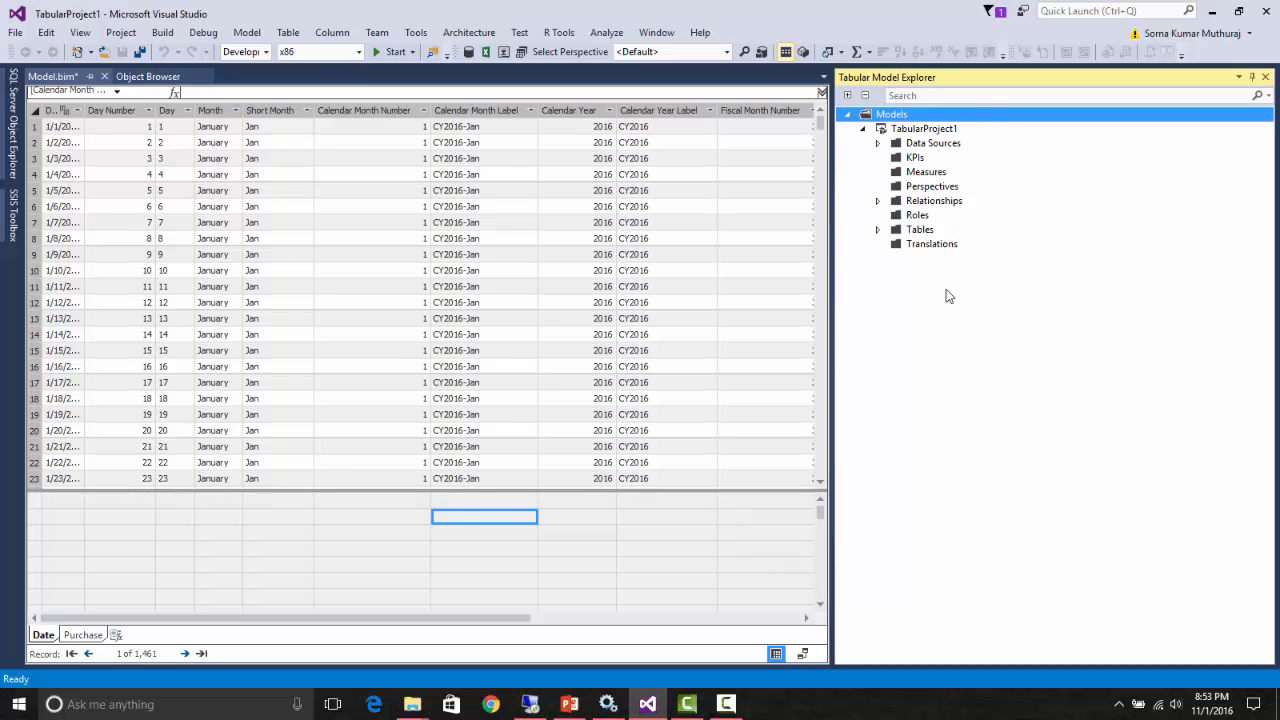
- Expand the model's data sources, relationships and tables, including the Date table and the Purchase table's columns, to examine their contents
click(877, 143)
click(877, 244)
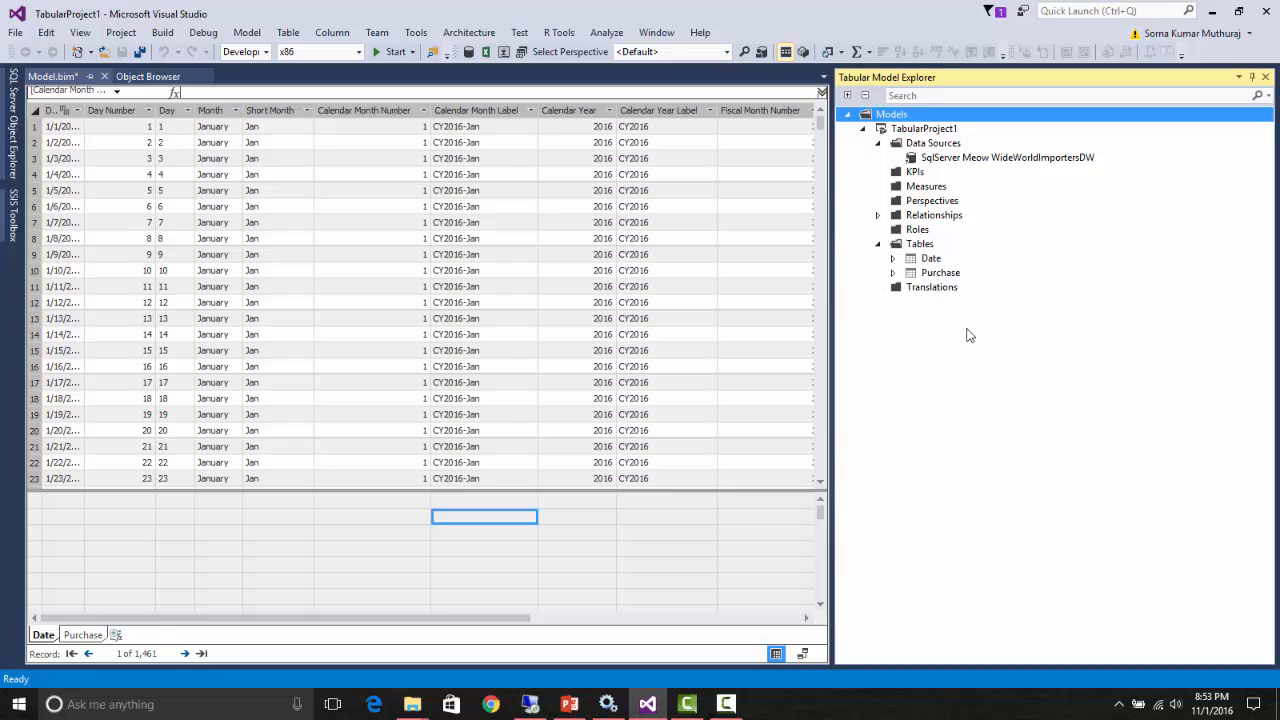
click(878, 216)
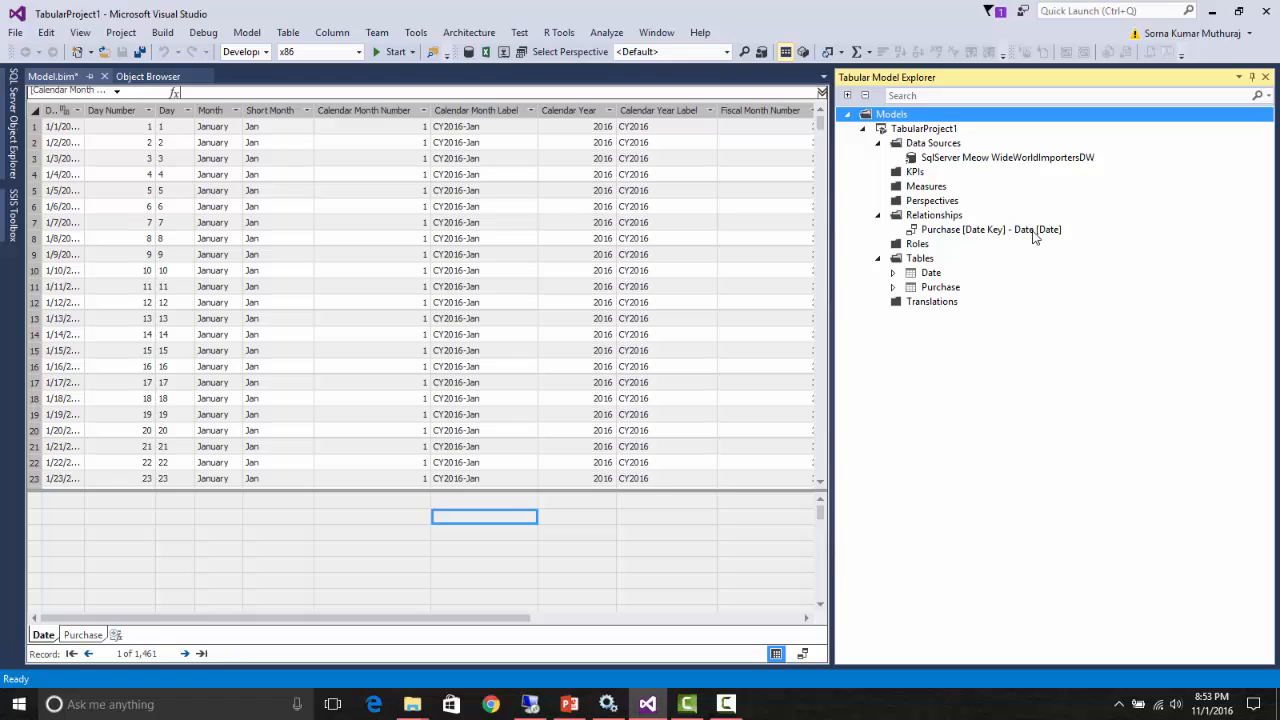
click(892, 273)
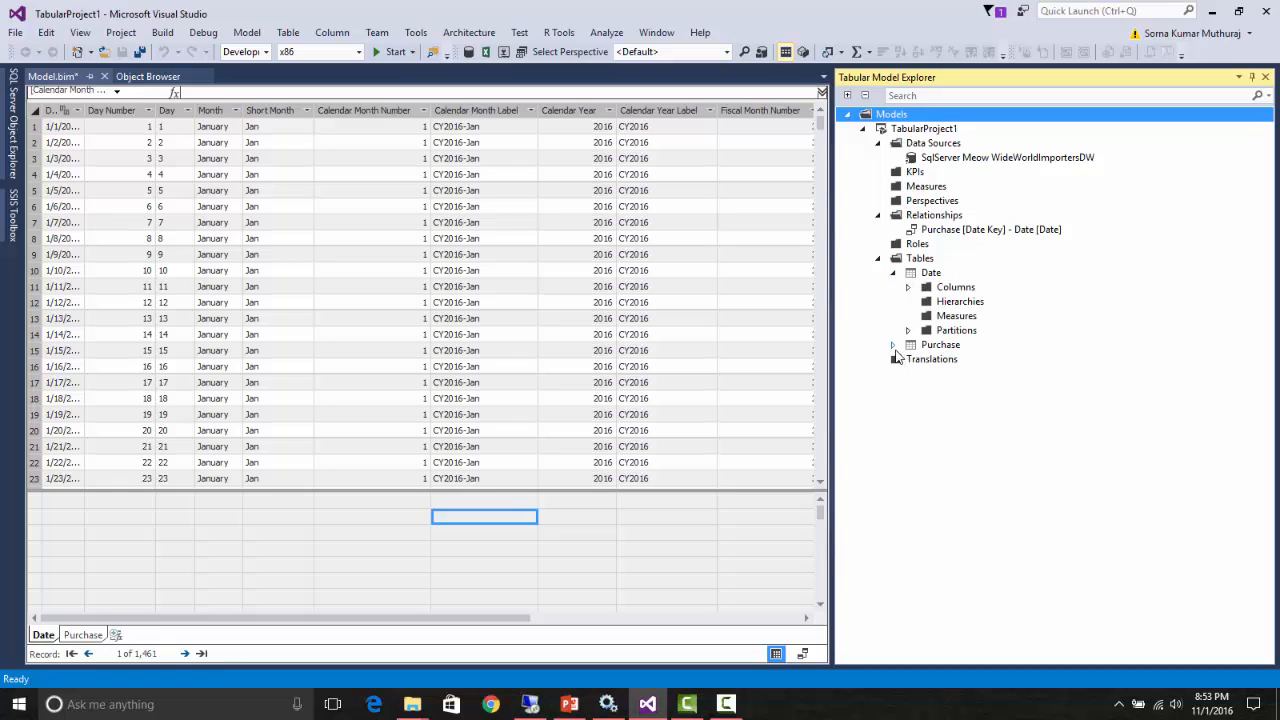
click(893, 345)
click(908, 359)
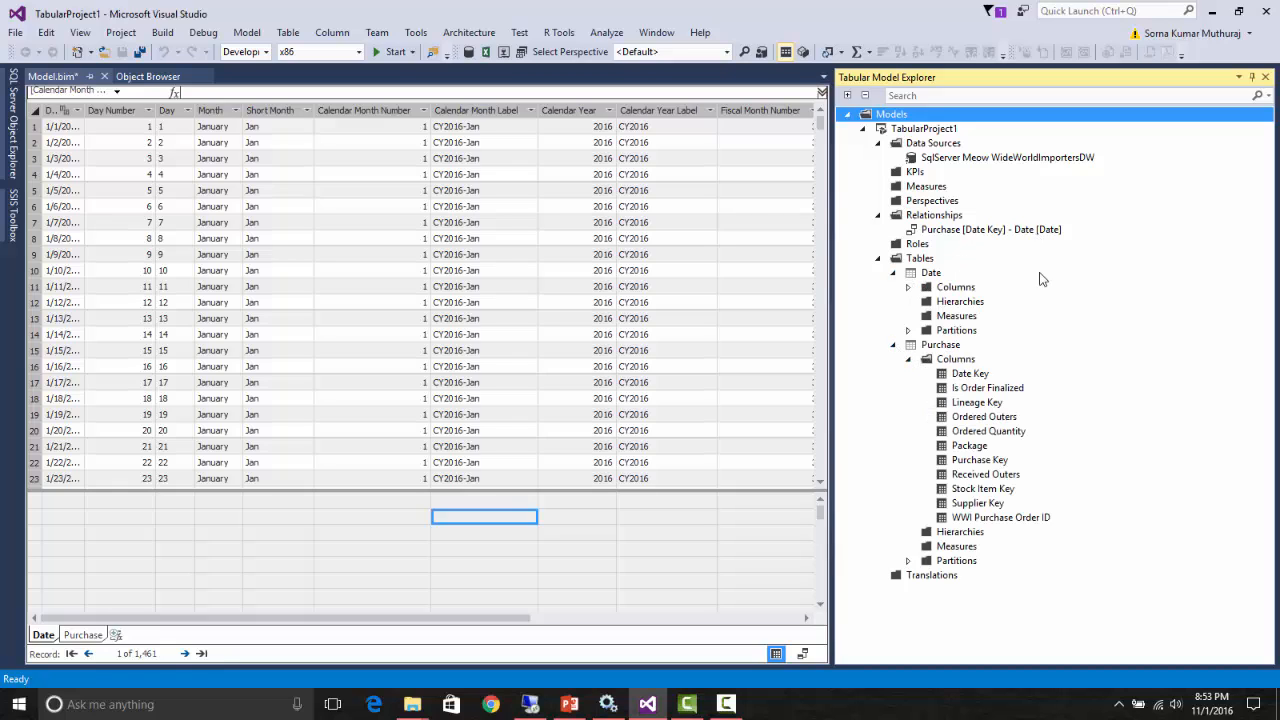
- Search the Tabular Model Explorer for "Date"
click(985, 96)
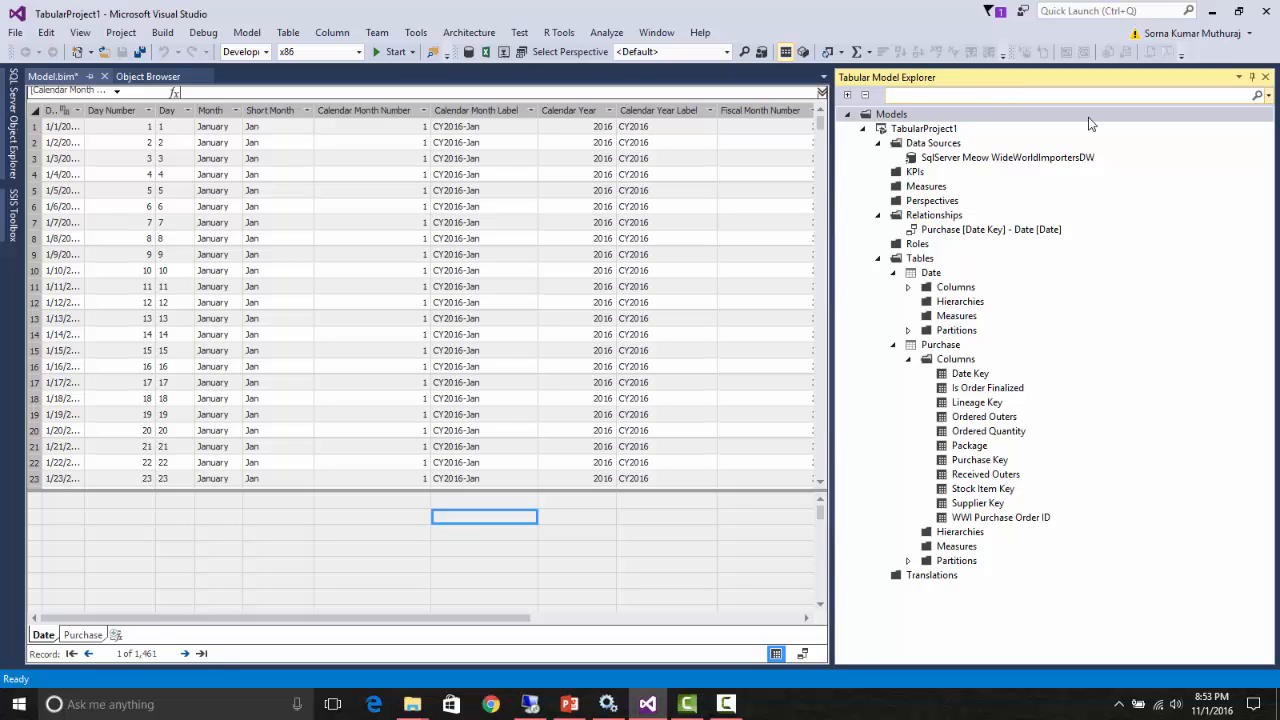
text(Date)
key(Return)
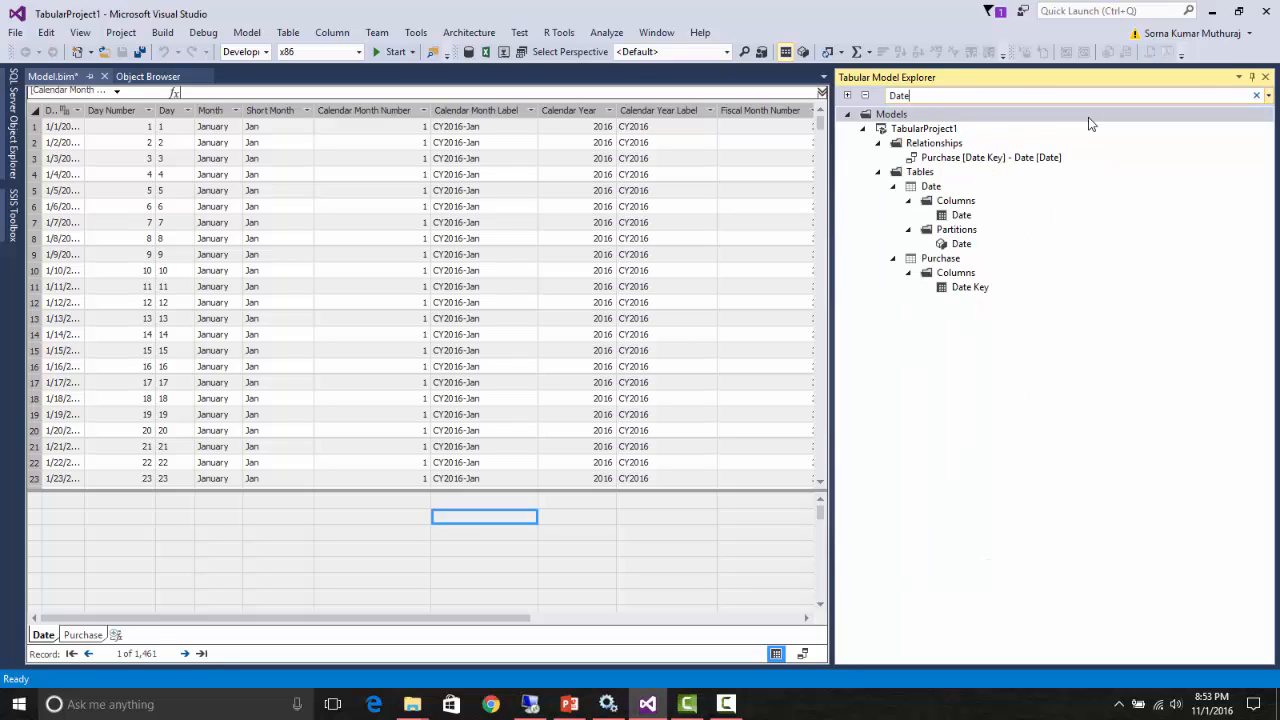
- View the Date column, the Date partition and the Purchase table's Date Key among the search matches, and clear the search
click(963, 217)
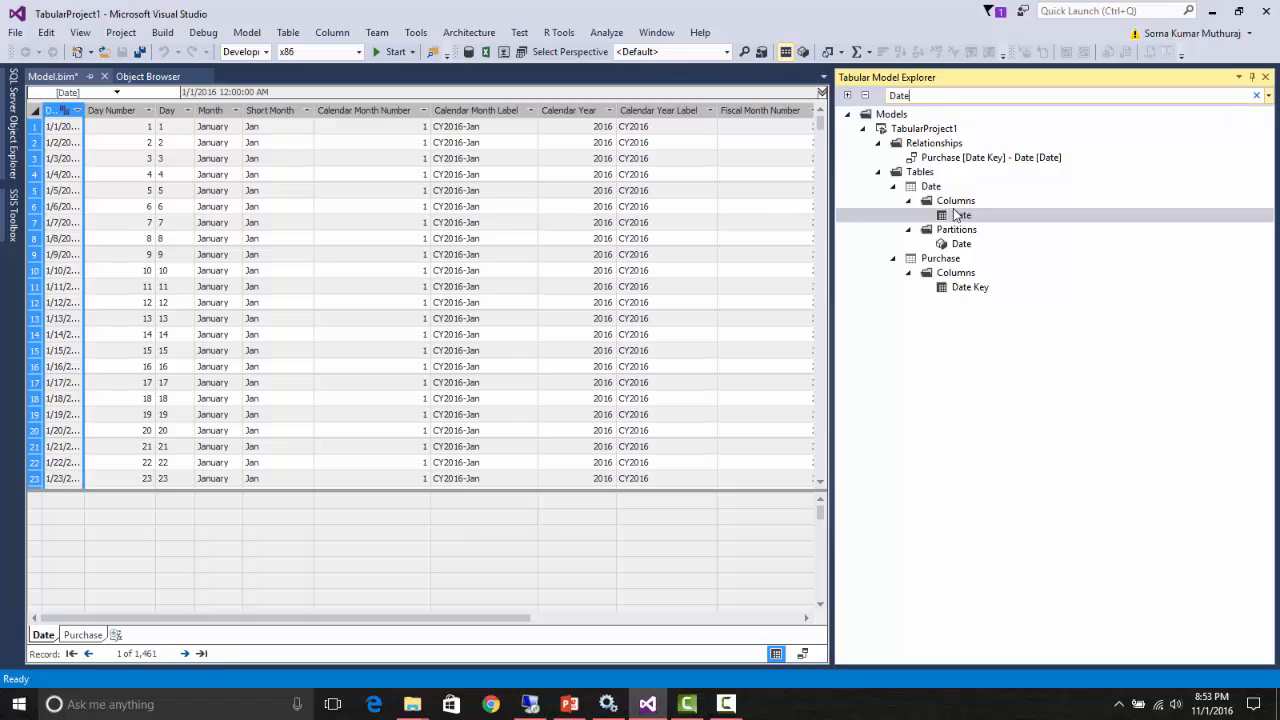
click(961, 245)
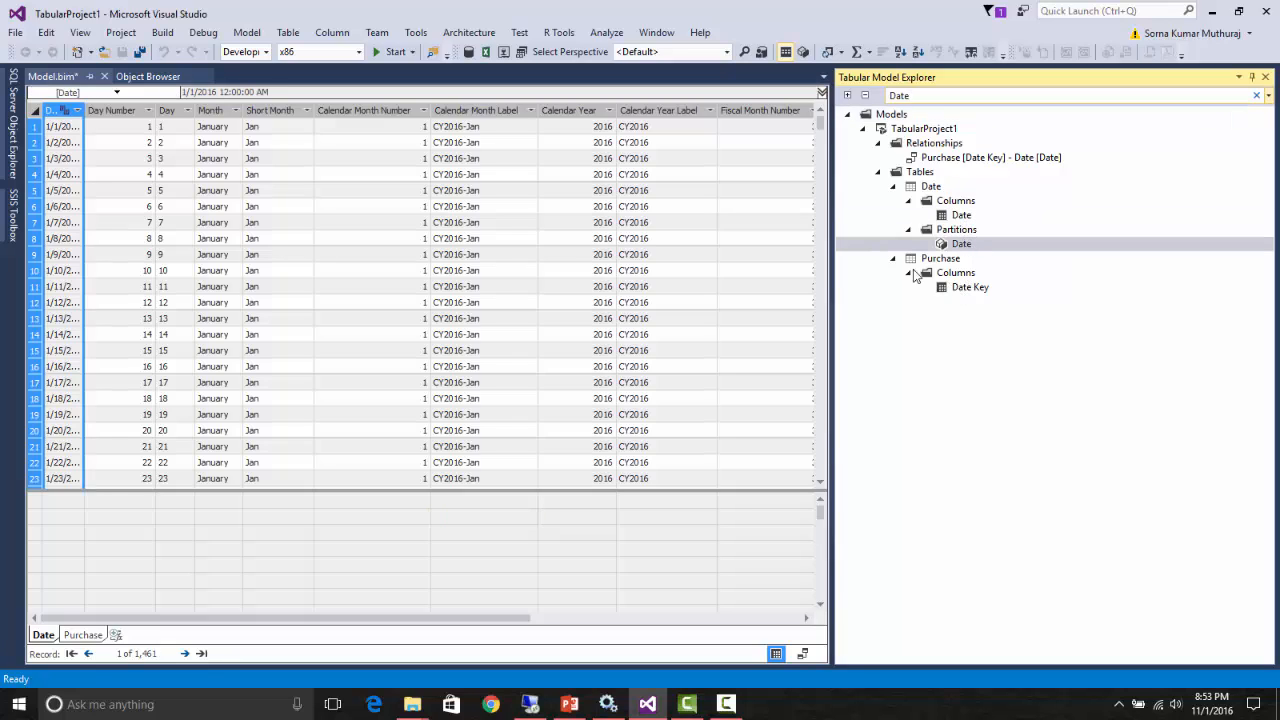
click(965, 288)
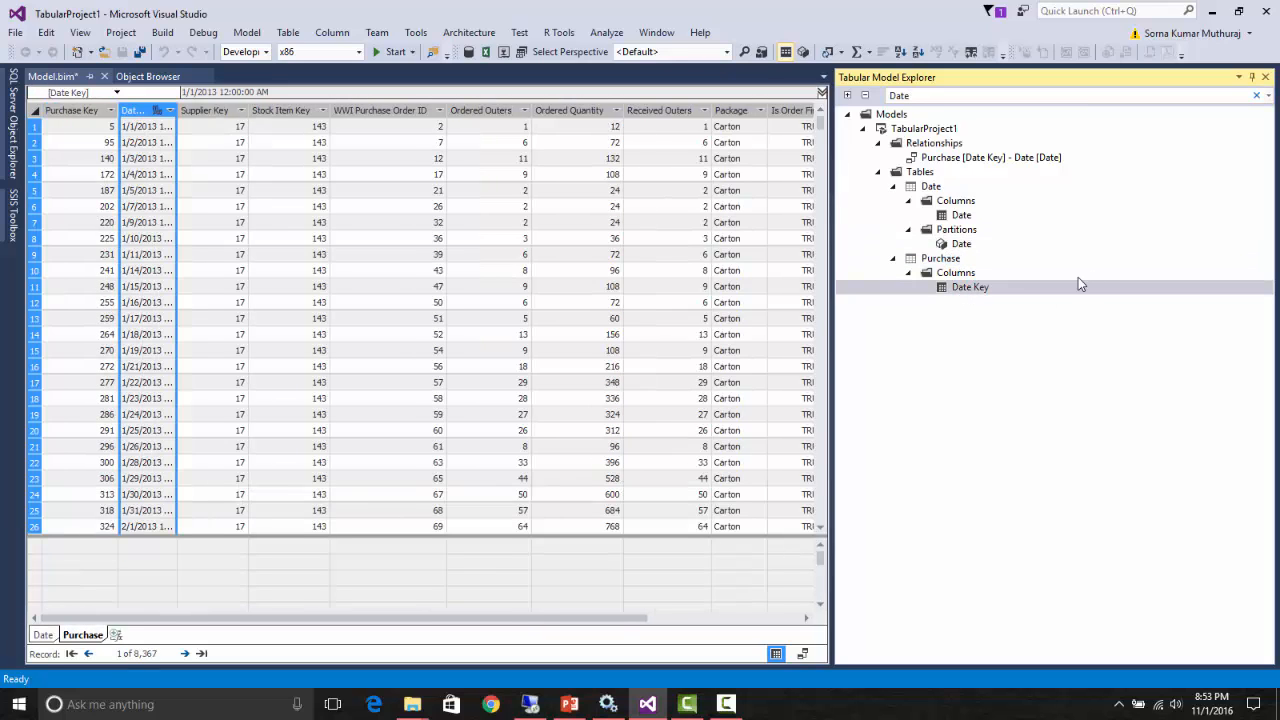
drag(940, 97, 889, 99)
key(BackSpace)
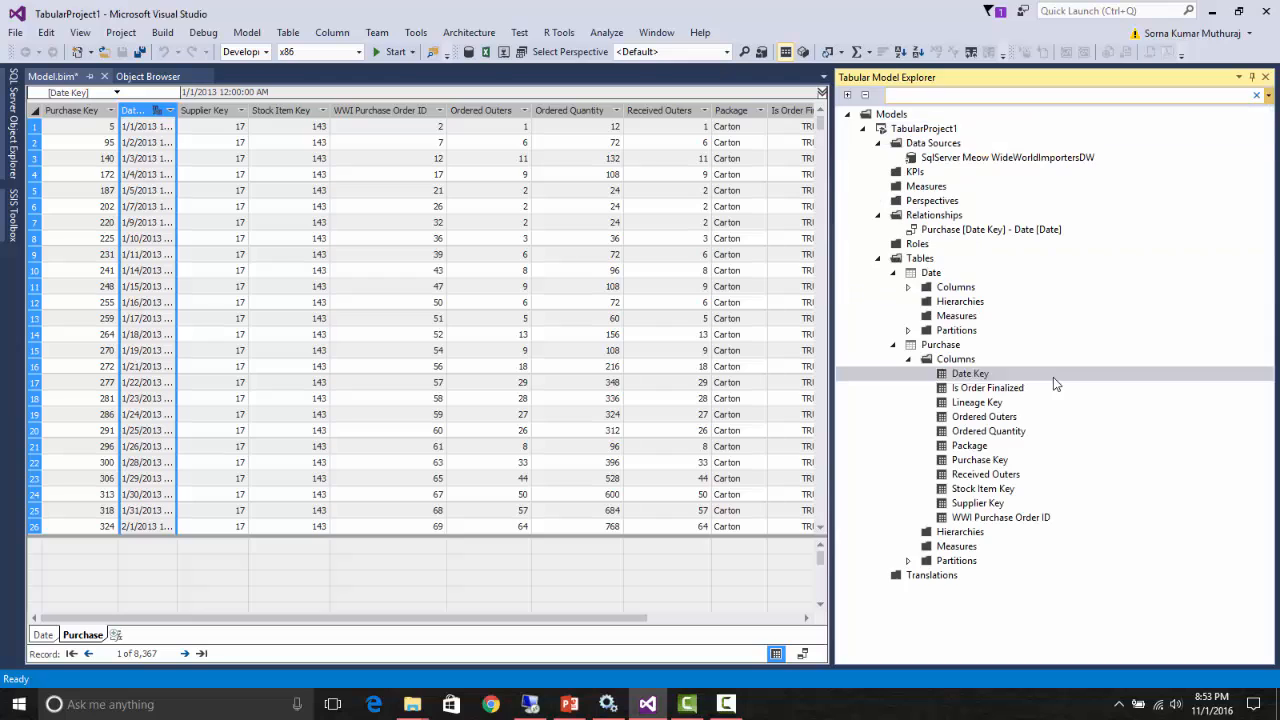
- Locate the Purchase table's Date Key, Purchase Key and WWI Purchase Order ID columns in the data grid through the model tree
click(1053, 377)
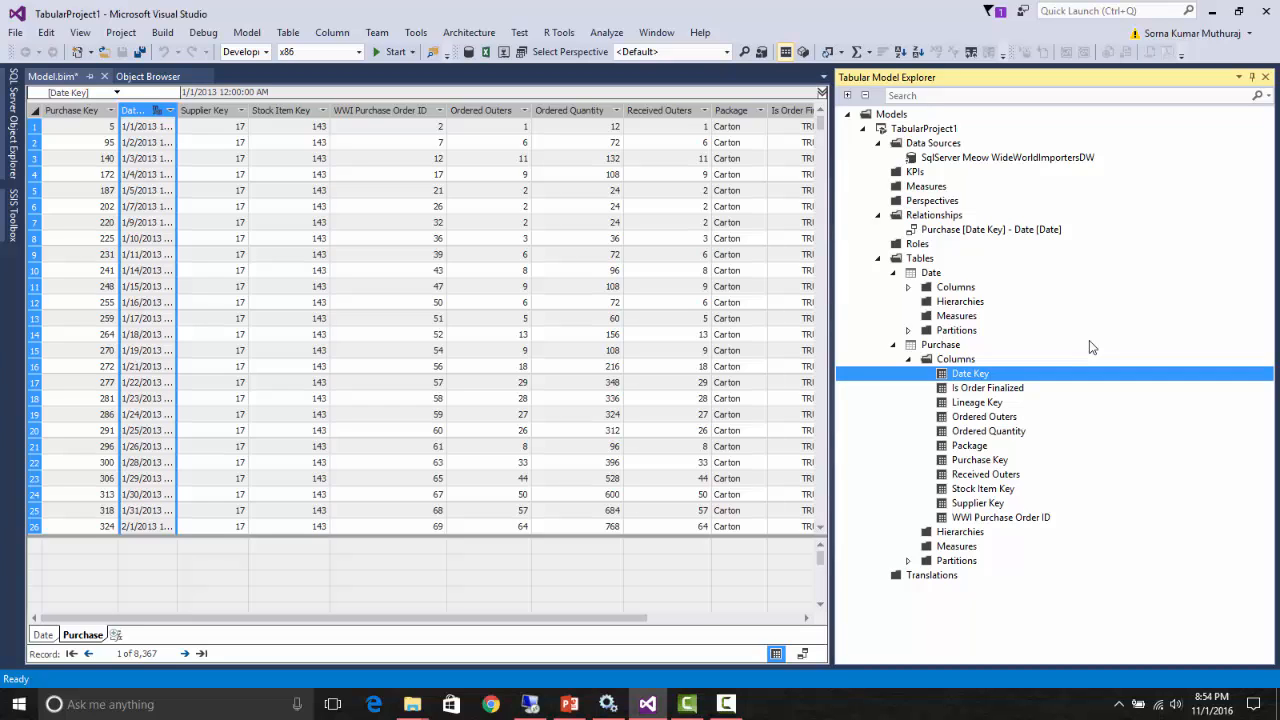
click(996, 462)
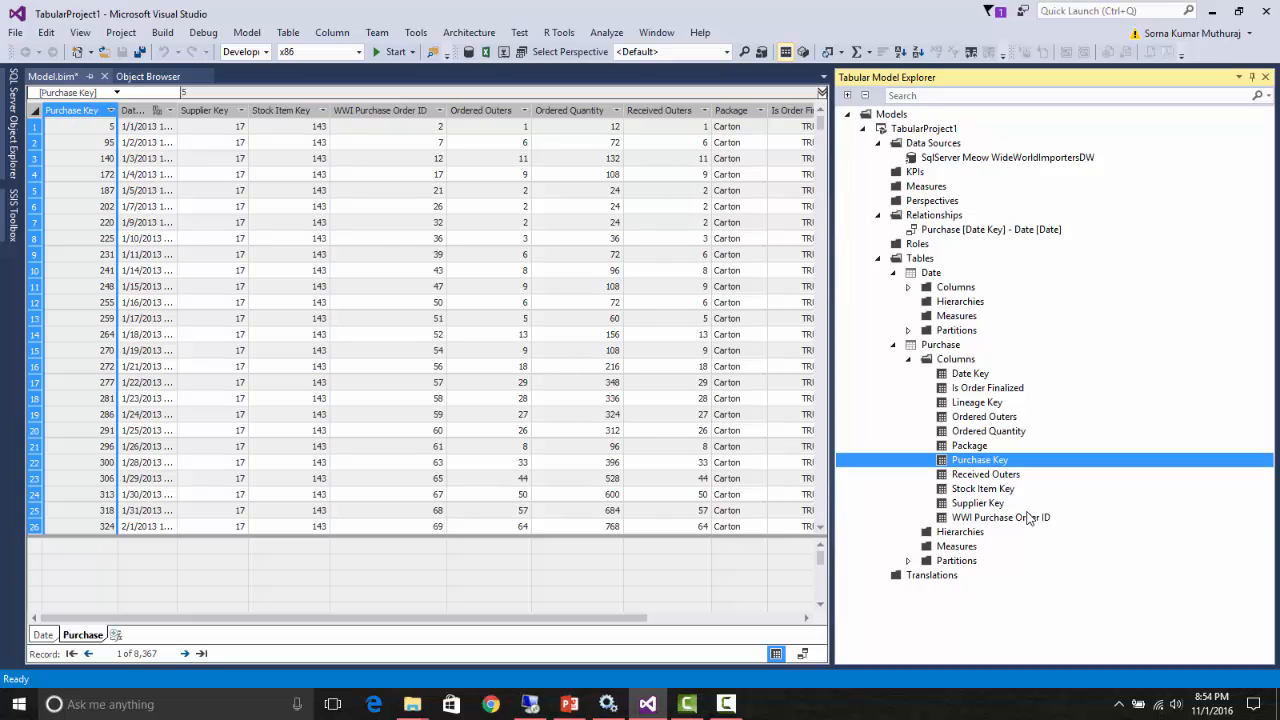
click(1030, 517)
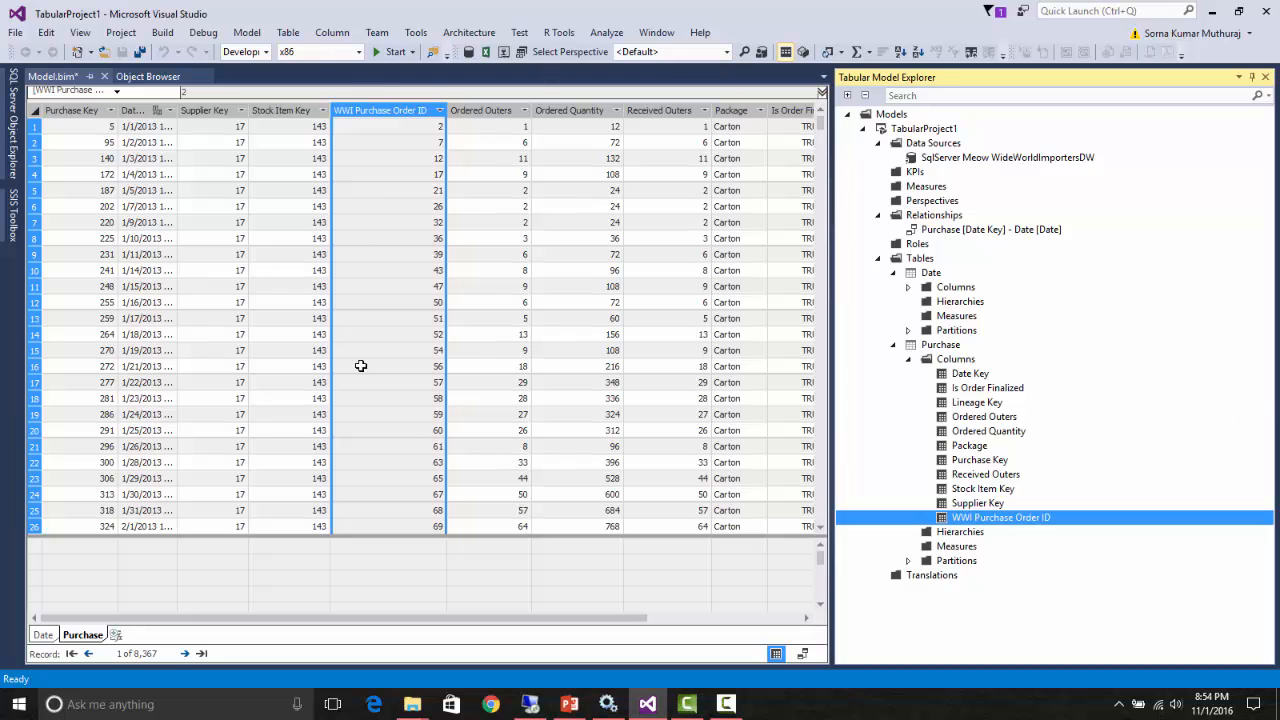
- Show the Date table from the model tree, expand its columns and locate Fiscal Month Number in the data grid
click(927, 274)
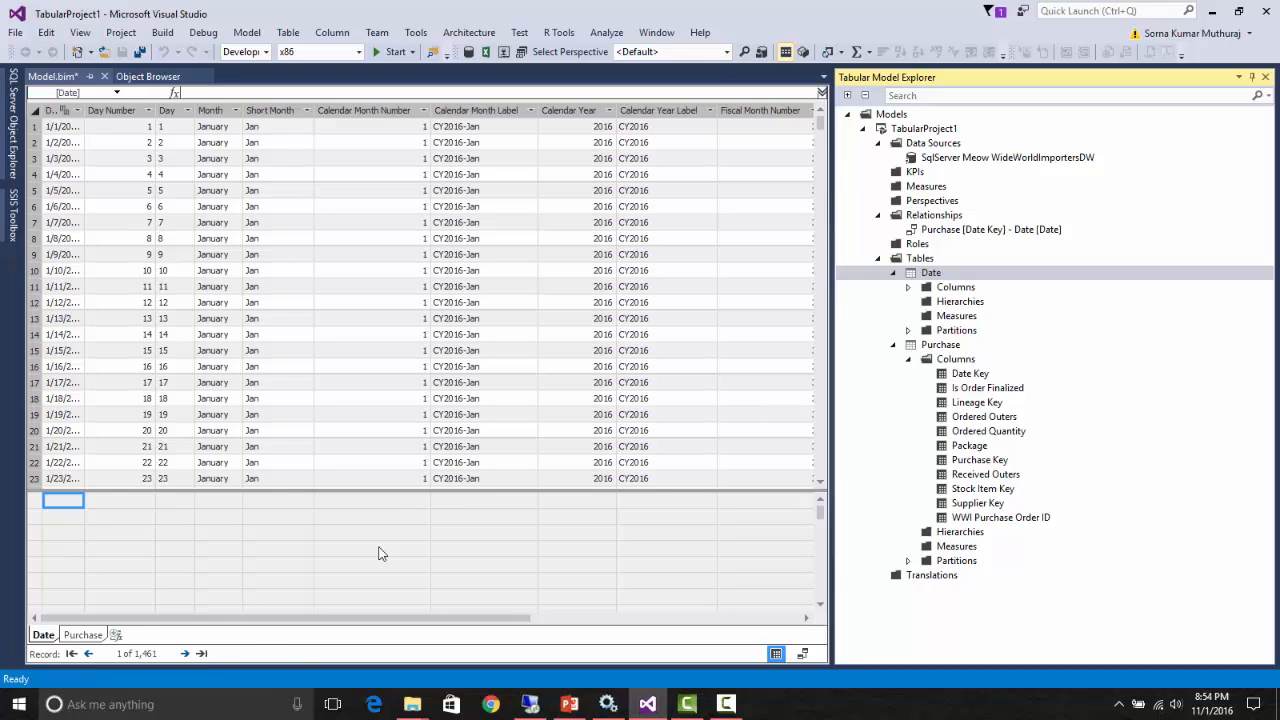
click(908, 287)
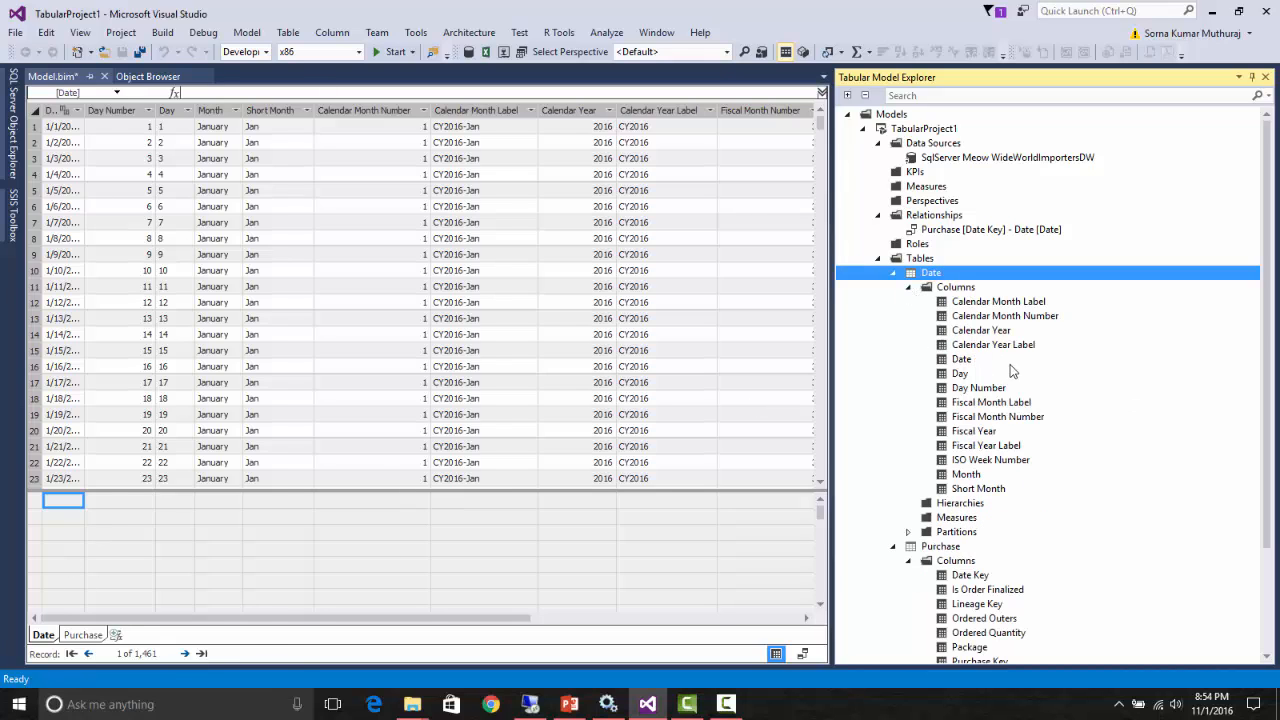
click(998, 417)
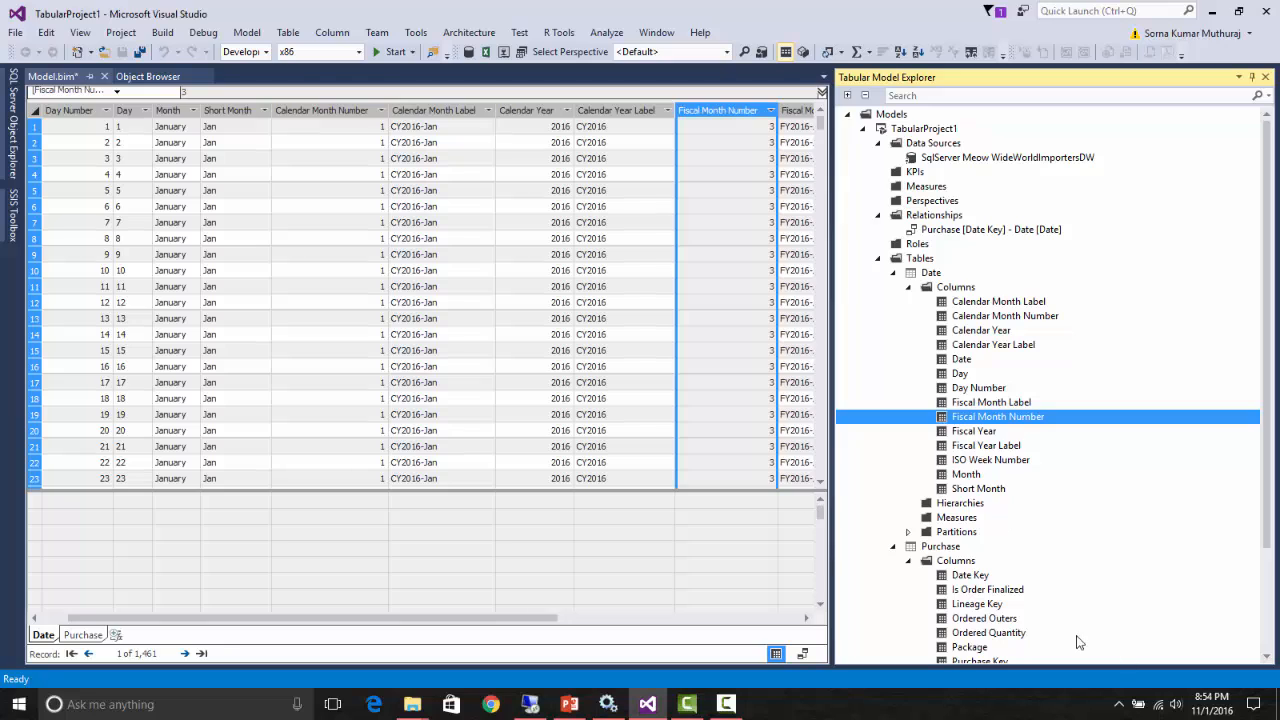
click(910, 288)
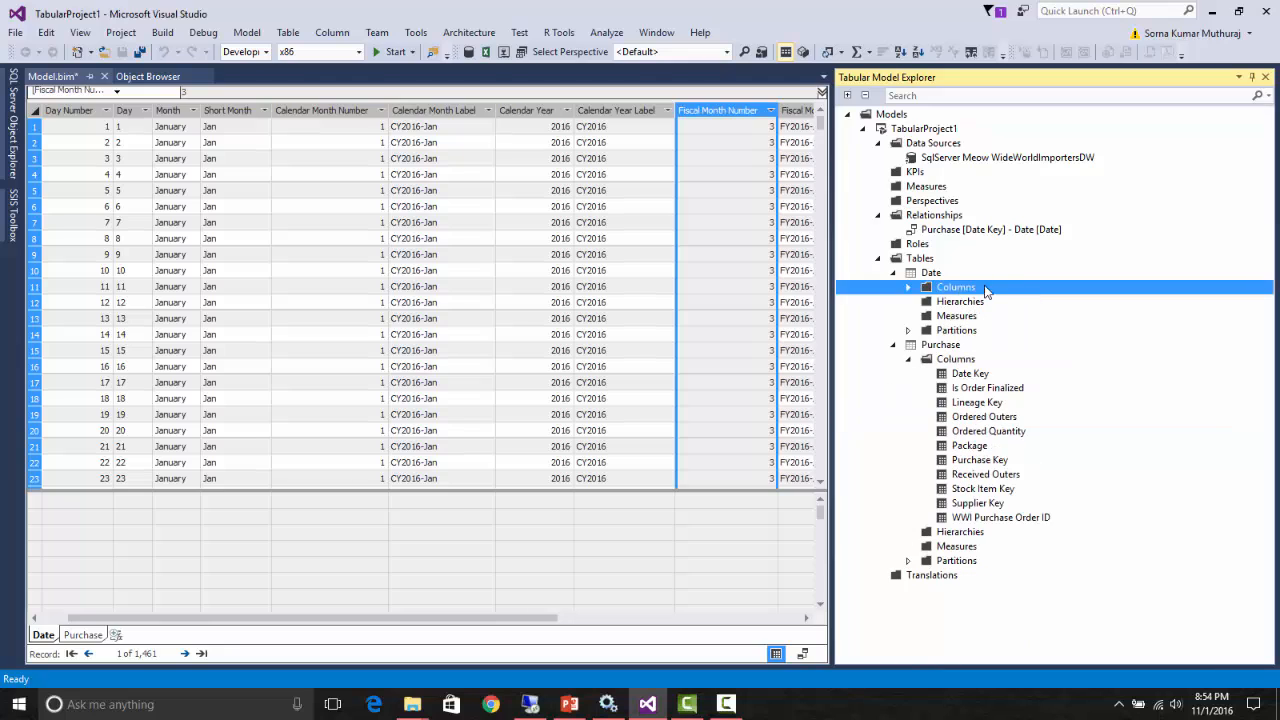
click(909, 288)
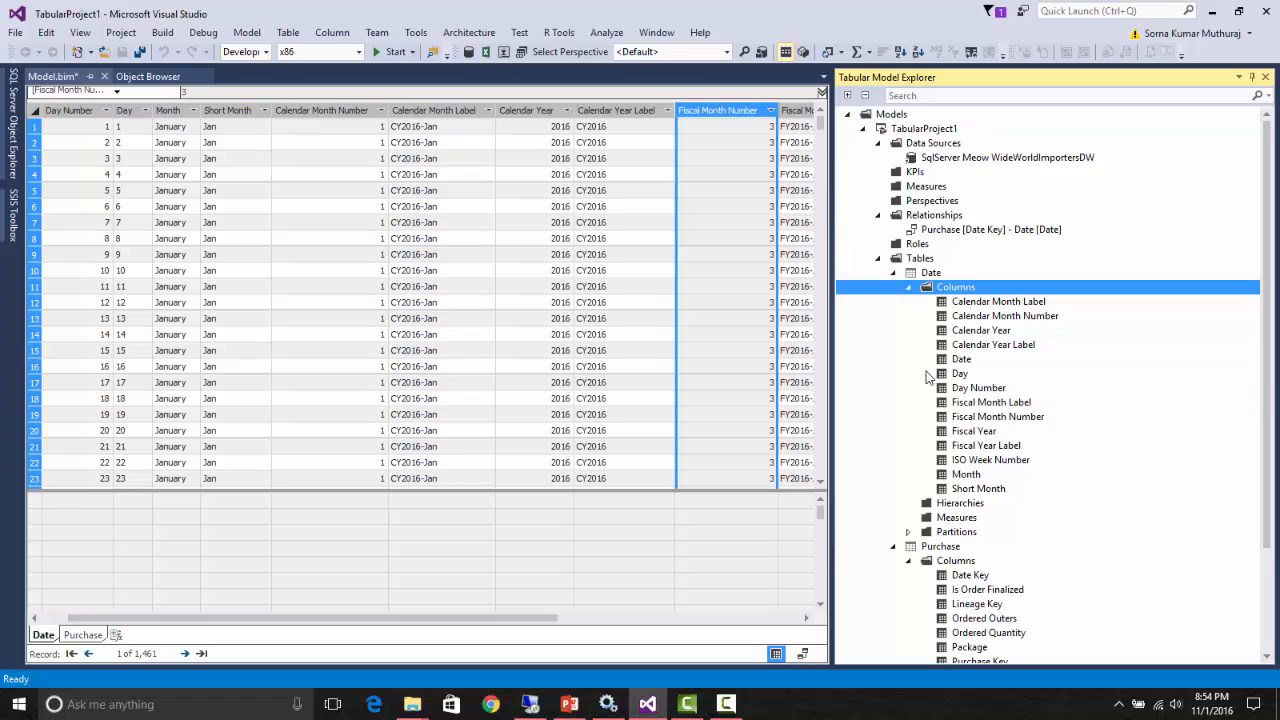
- Start a measure named "test measure for demo" in the first measure grid cell under the Purchase table's Purchase Key column
click(83, 635)
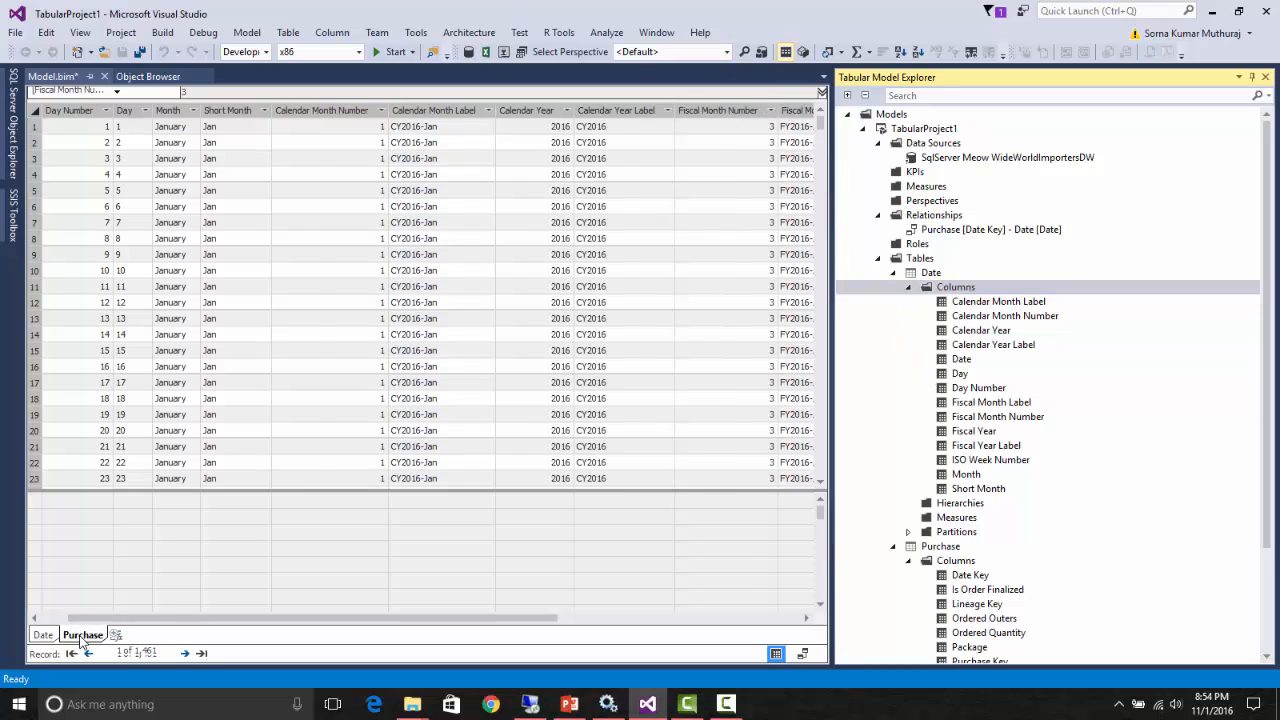
click(88, 548)
click(216, 93)
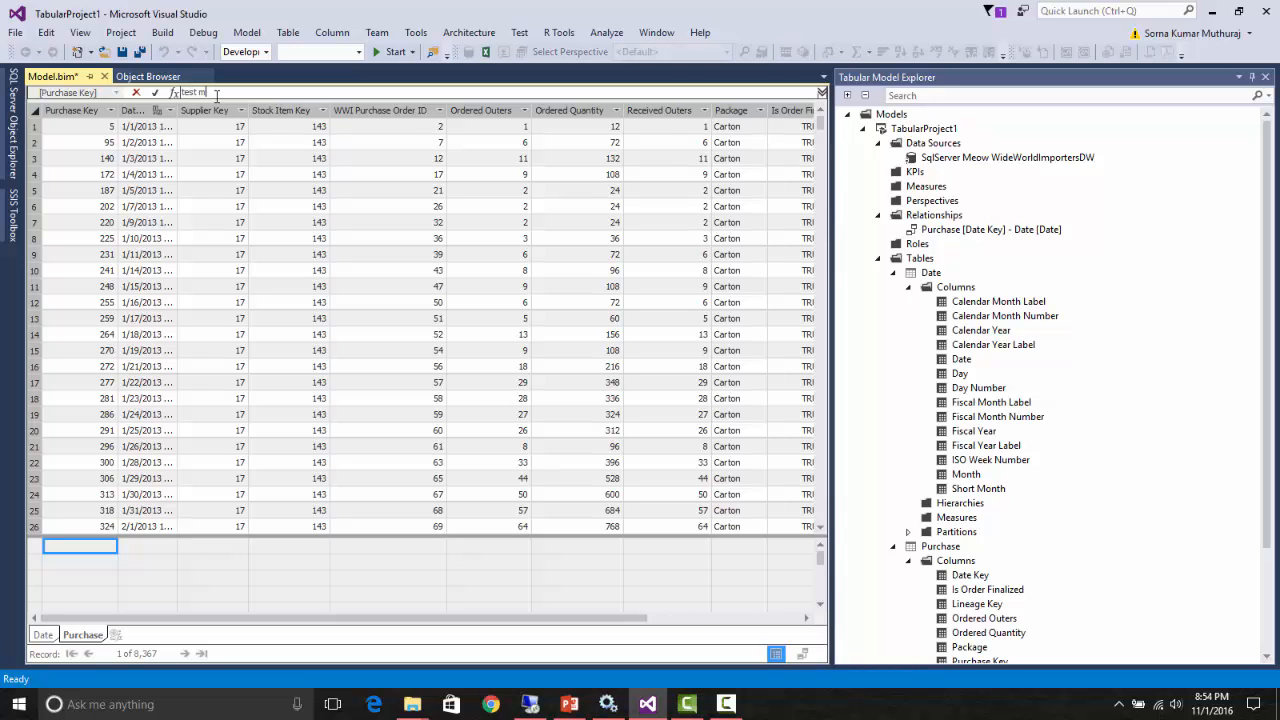
text(test measure for demo :=)
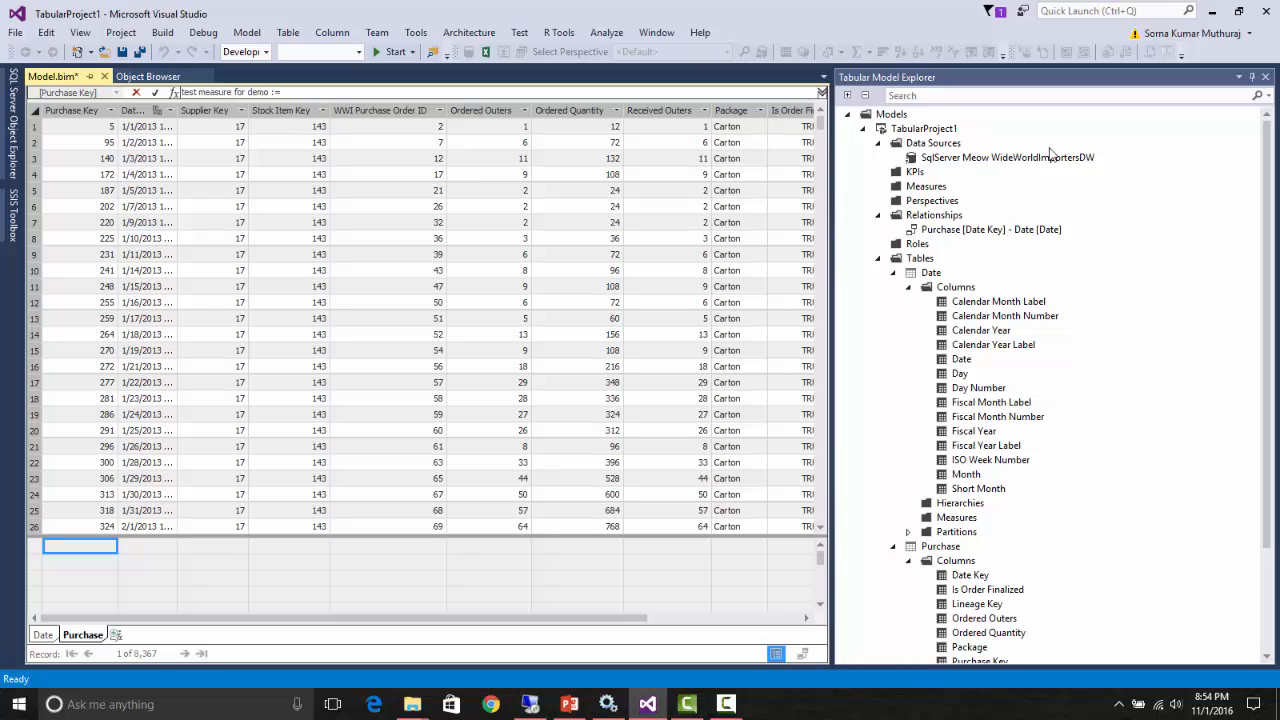
text(sum('Date)
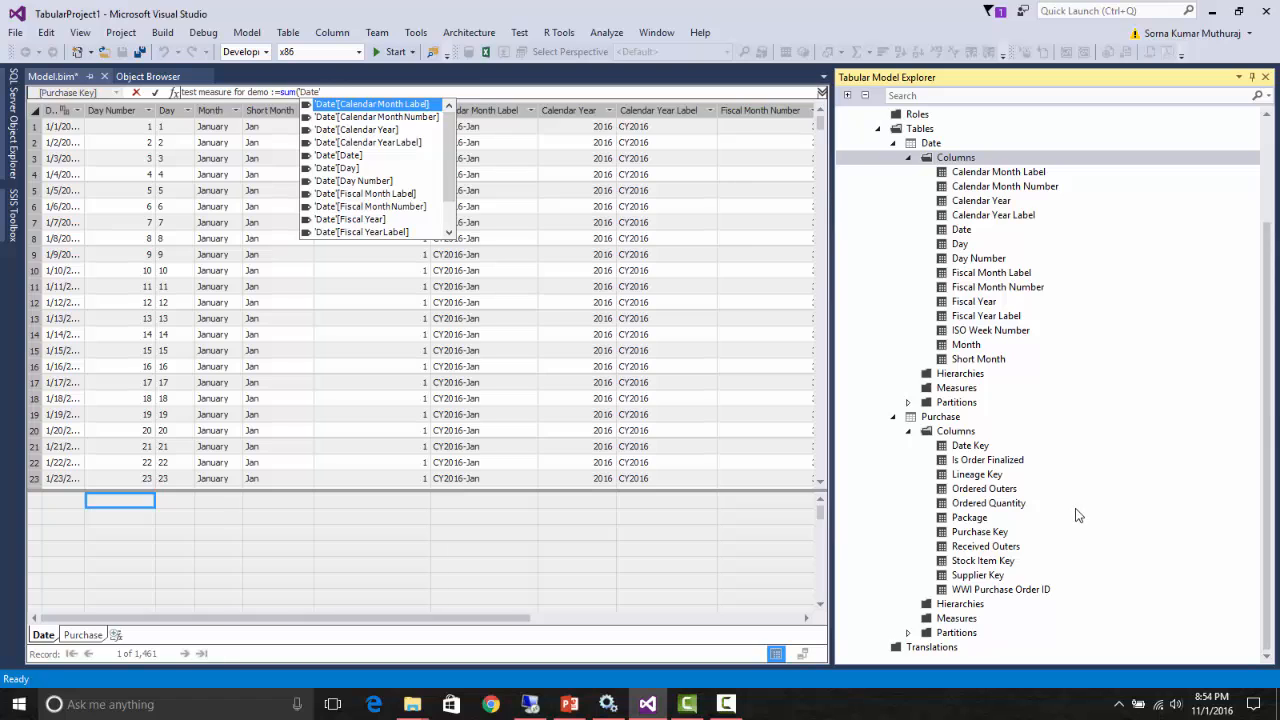
- Define the measure as sum([Ordered Quantity]) + sum([Ordered Outers]), picking both columns from the Purchase table in the model tree, and commit the formula
click(1000, 505)
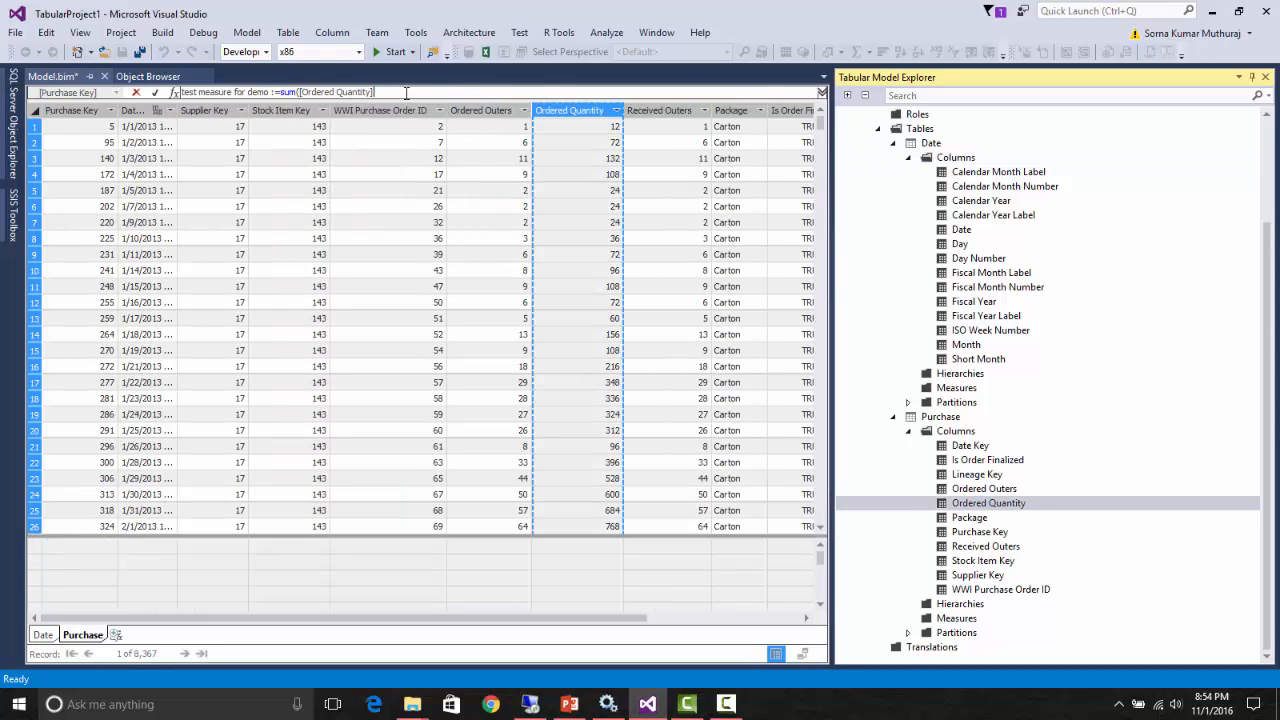
text())
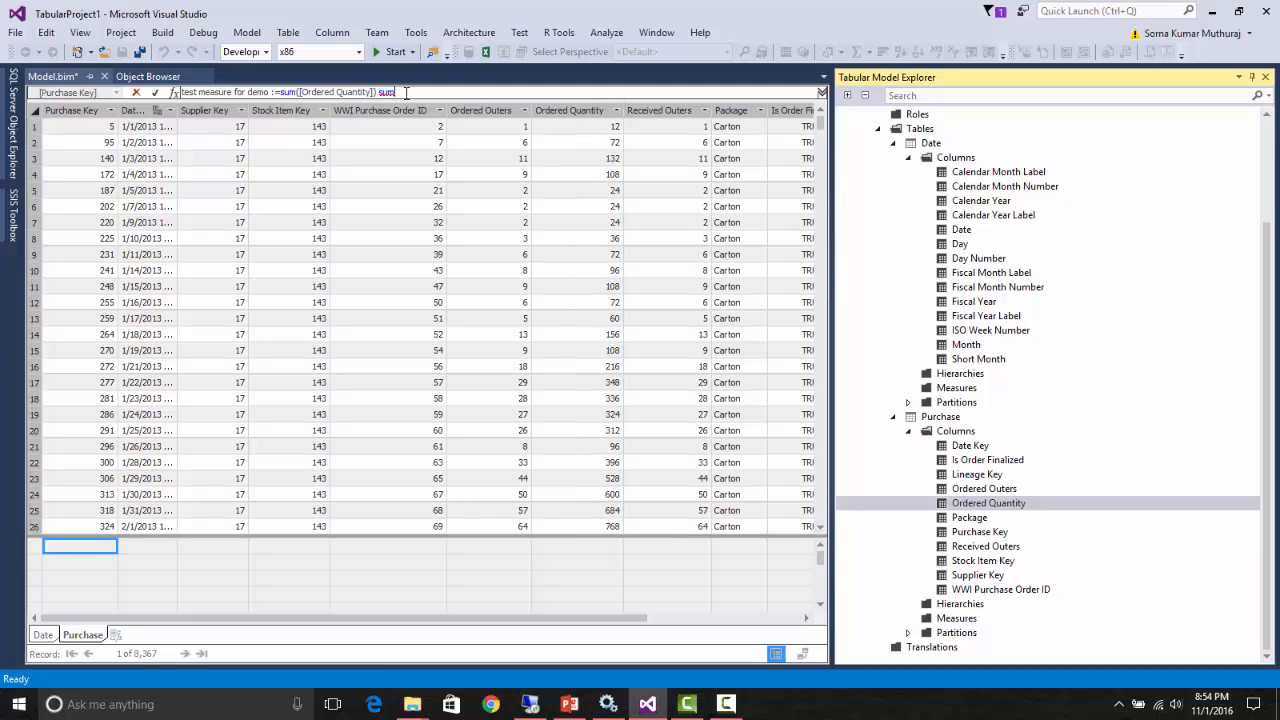
text( + sum()
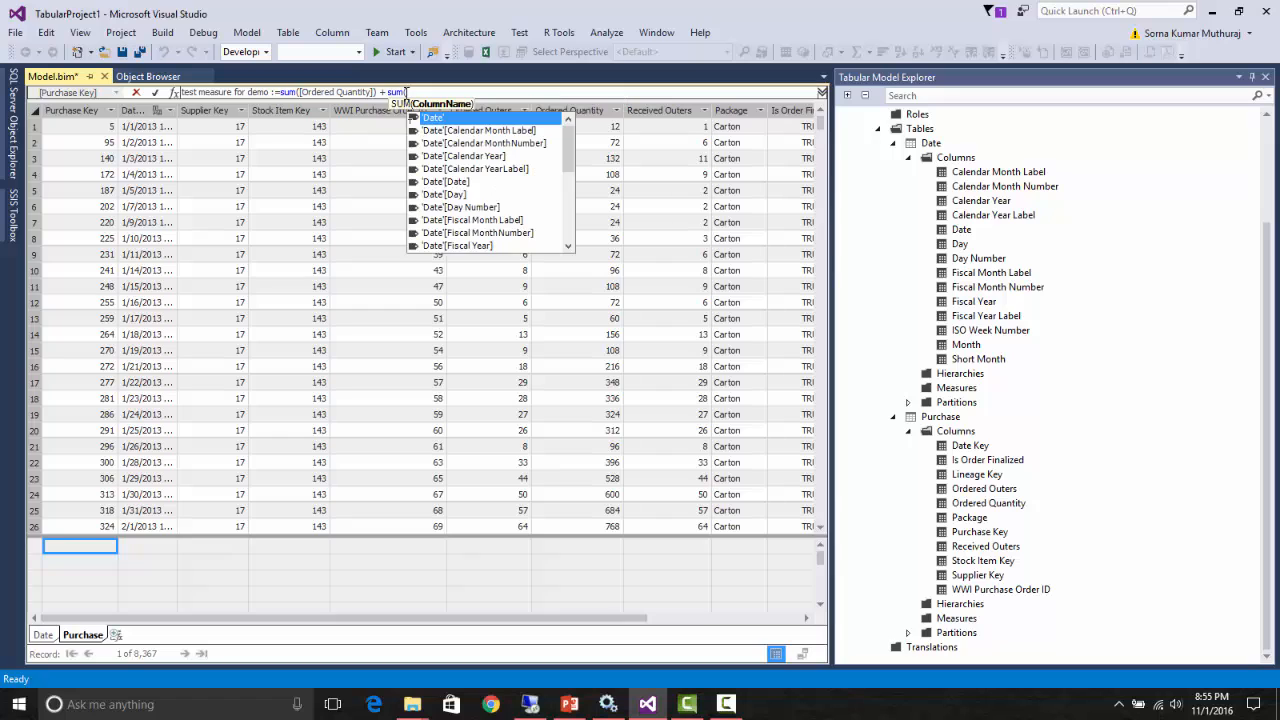
click(1007, 488)
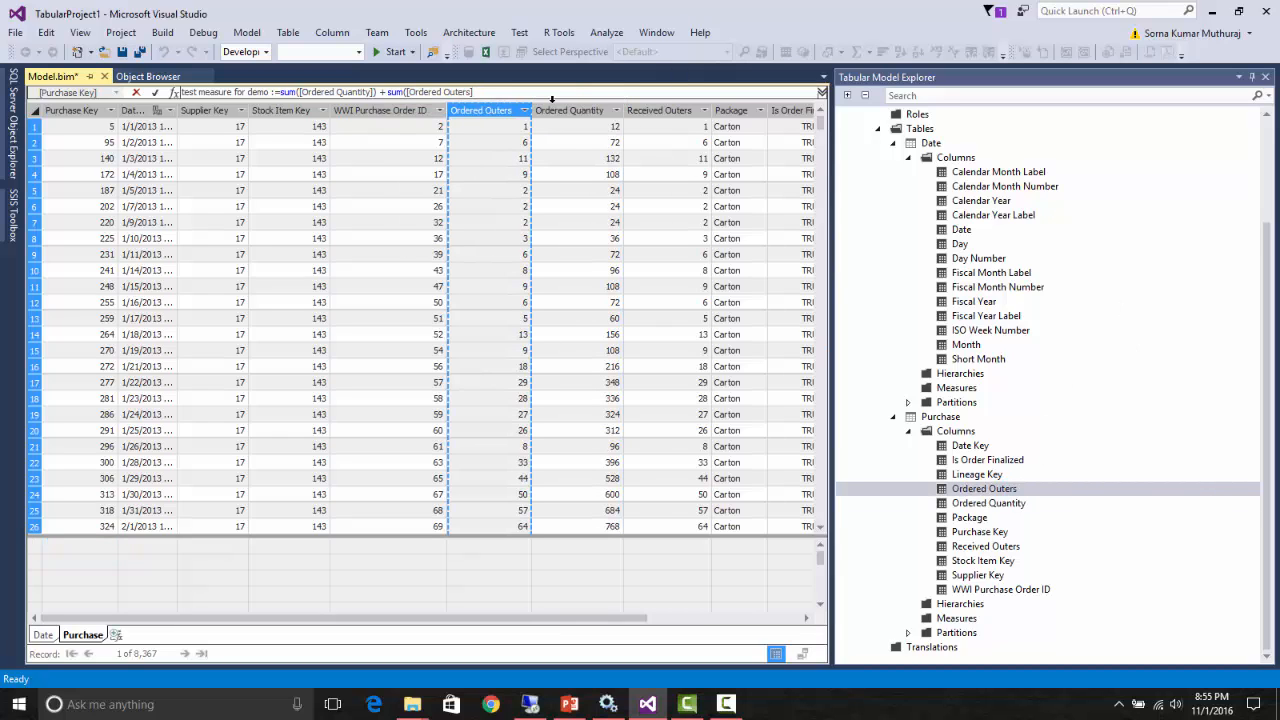
text())
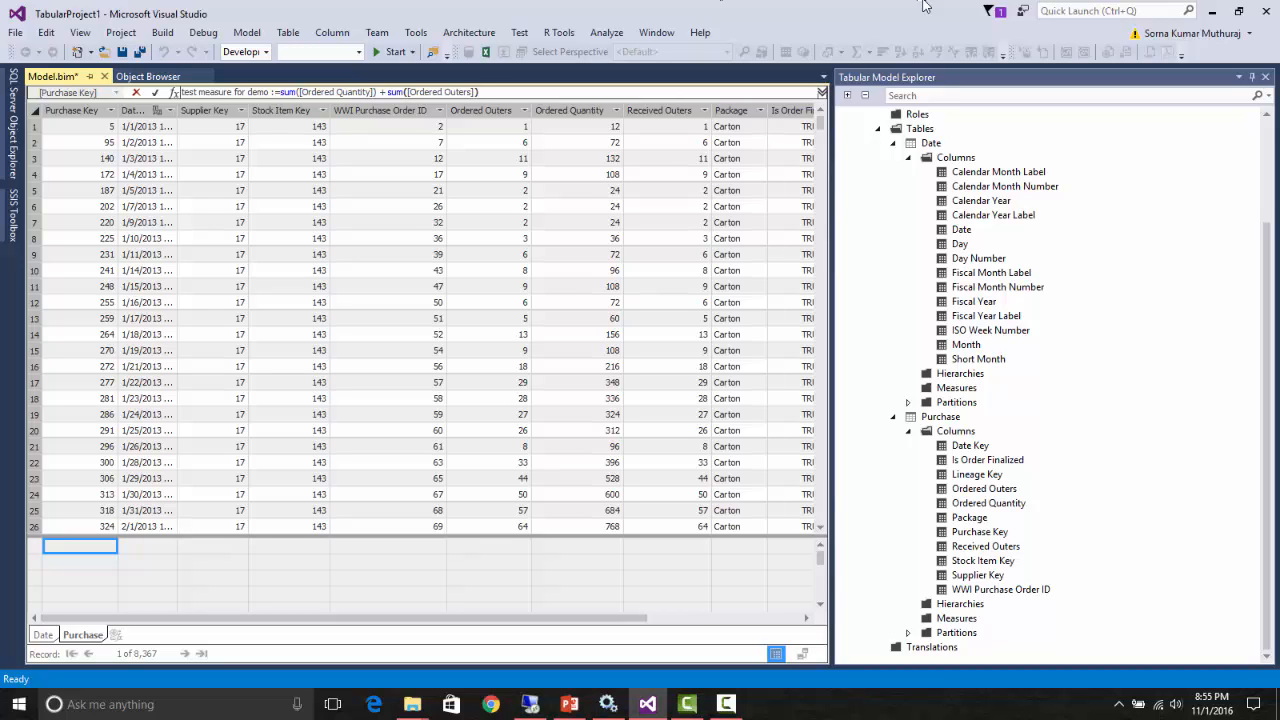
click(157, 92)
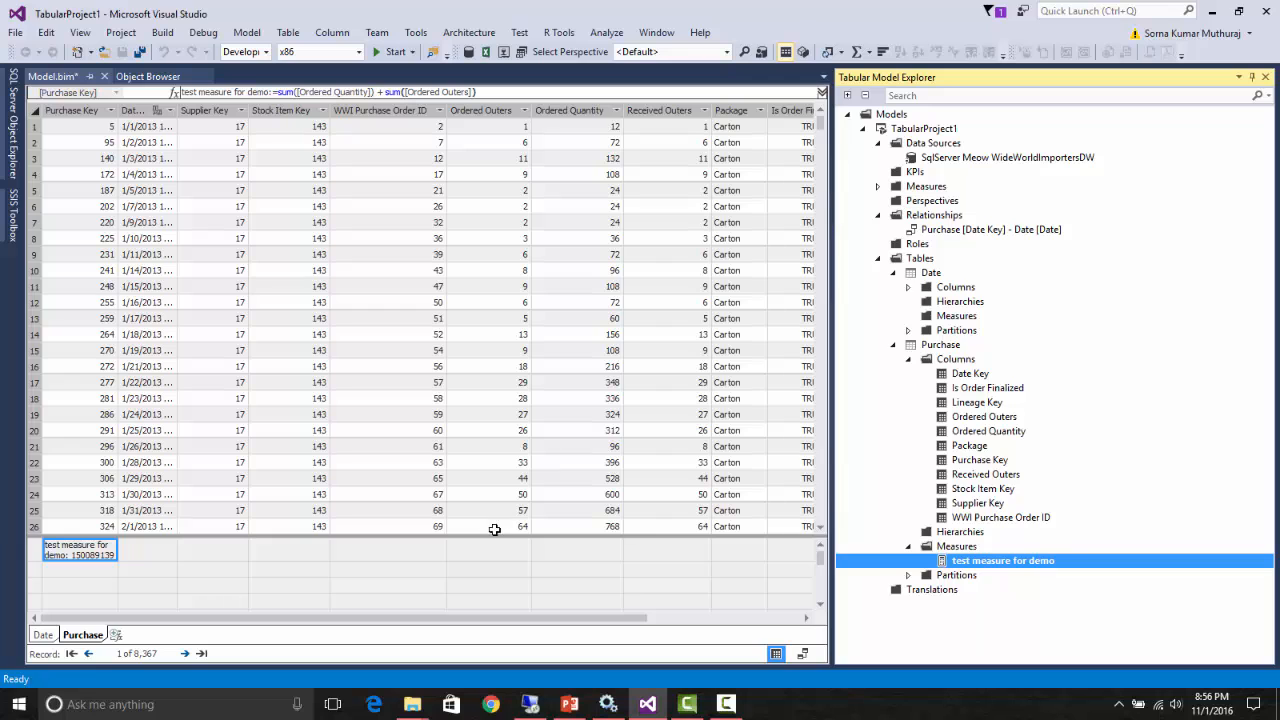
- Switch to the PowerPoint presentation, start the slide show from the SSAS- SSDT Improvements slide and advance to the Thank You slide
click(569, 704)
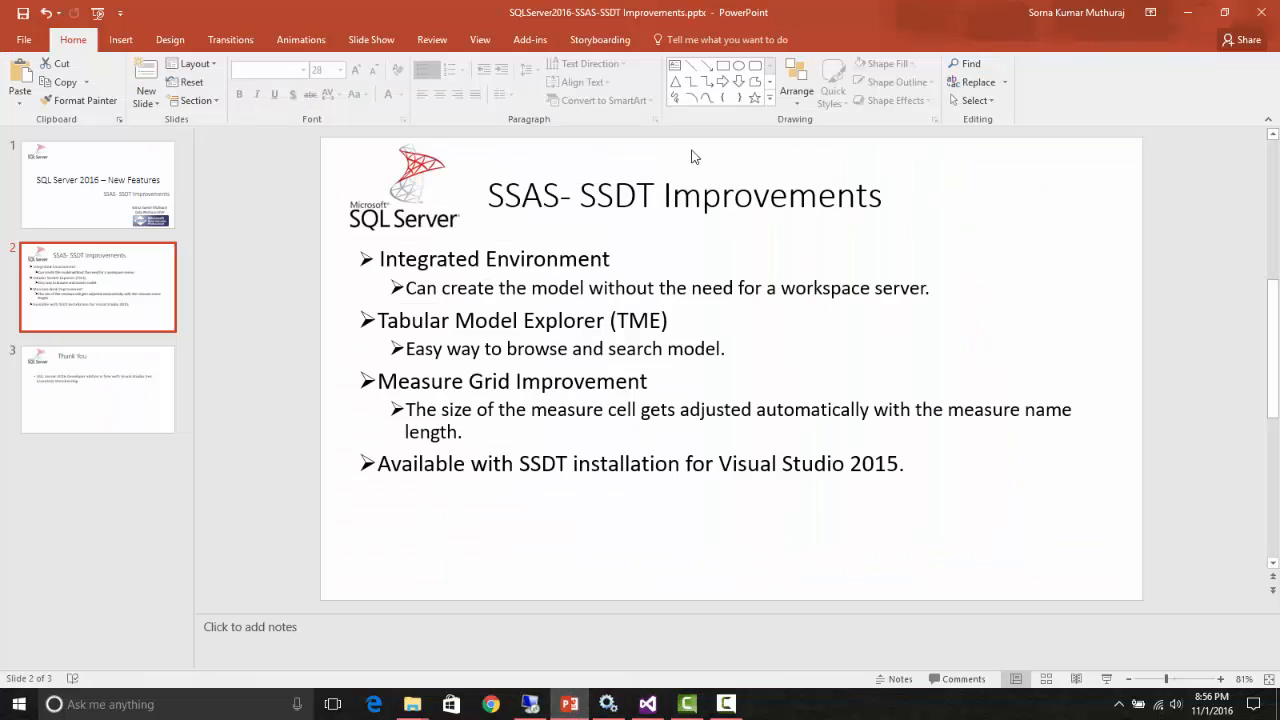
click(1108, 679)
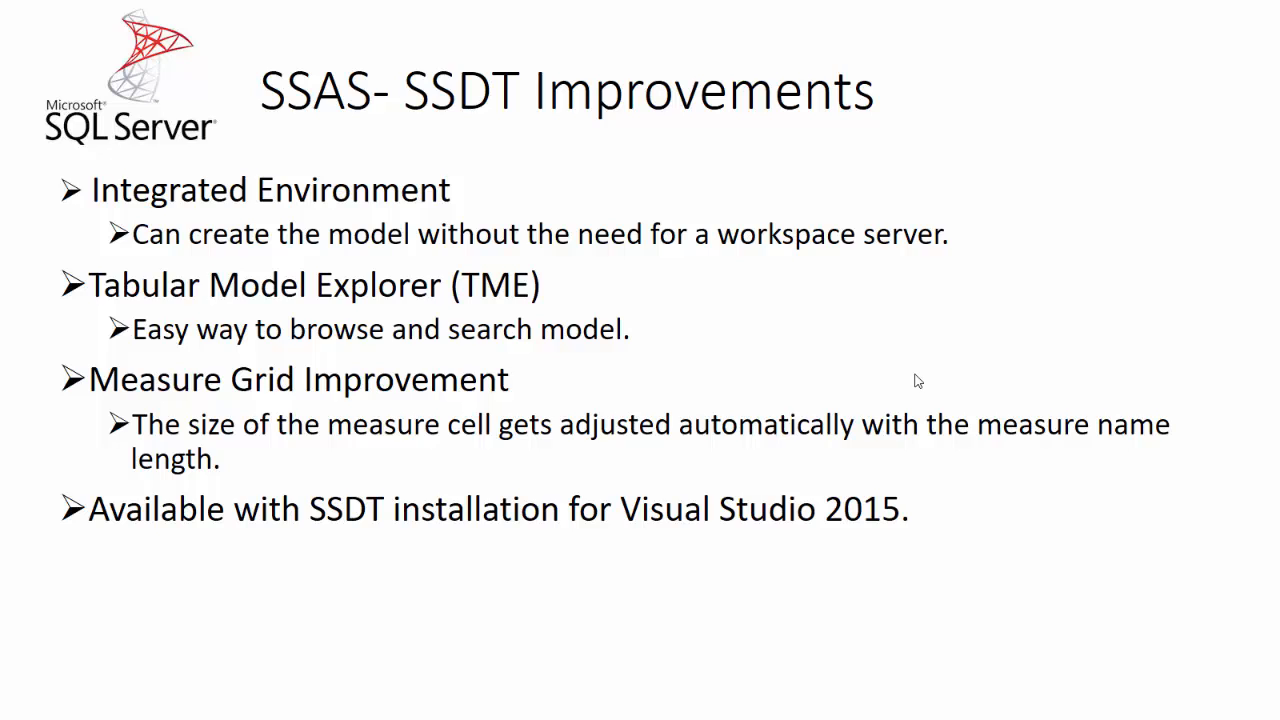
click(918, 381)
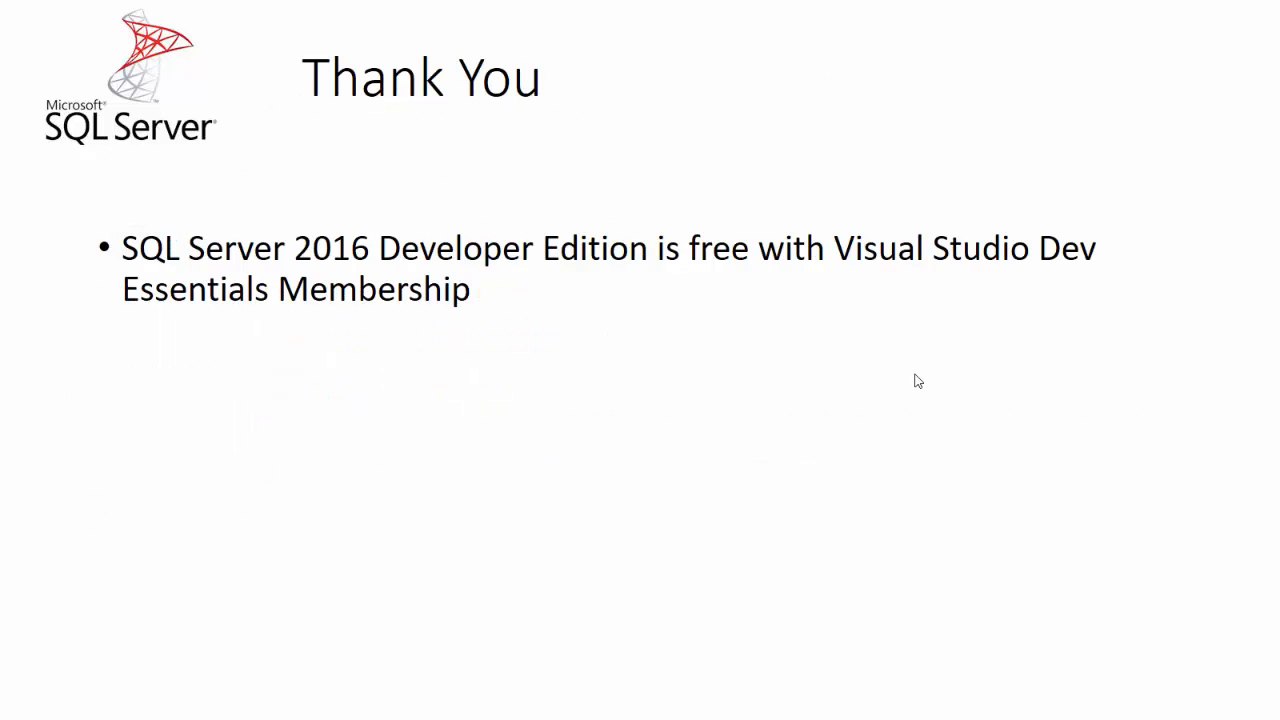